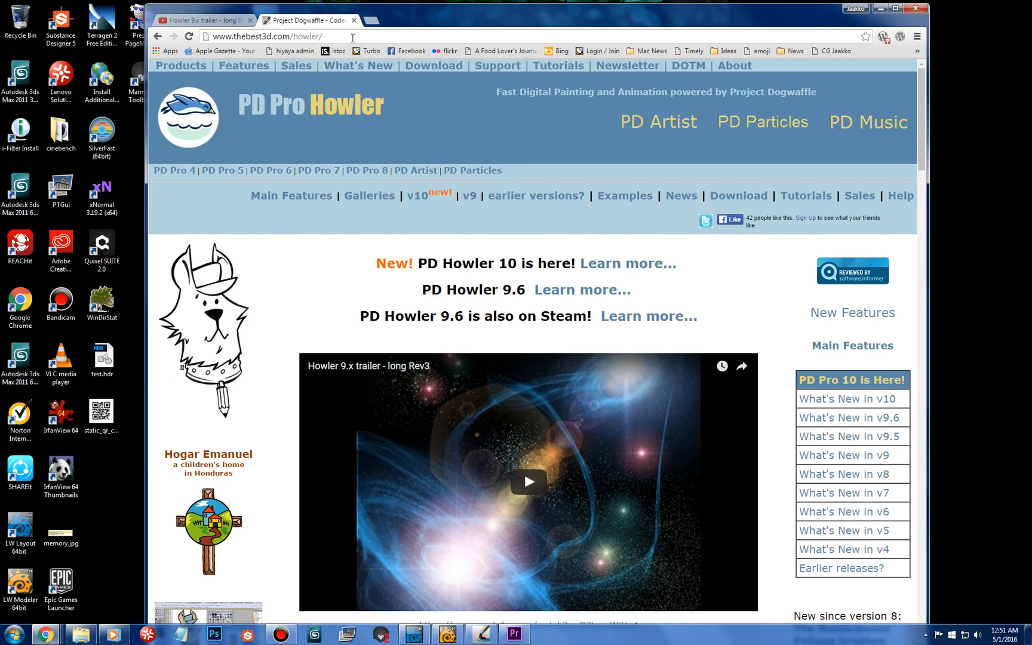
- Look over the PD Howler web page and open the site's PD Artist page
left_click_drag(558, 20, 552, 18)
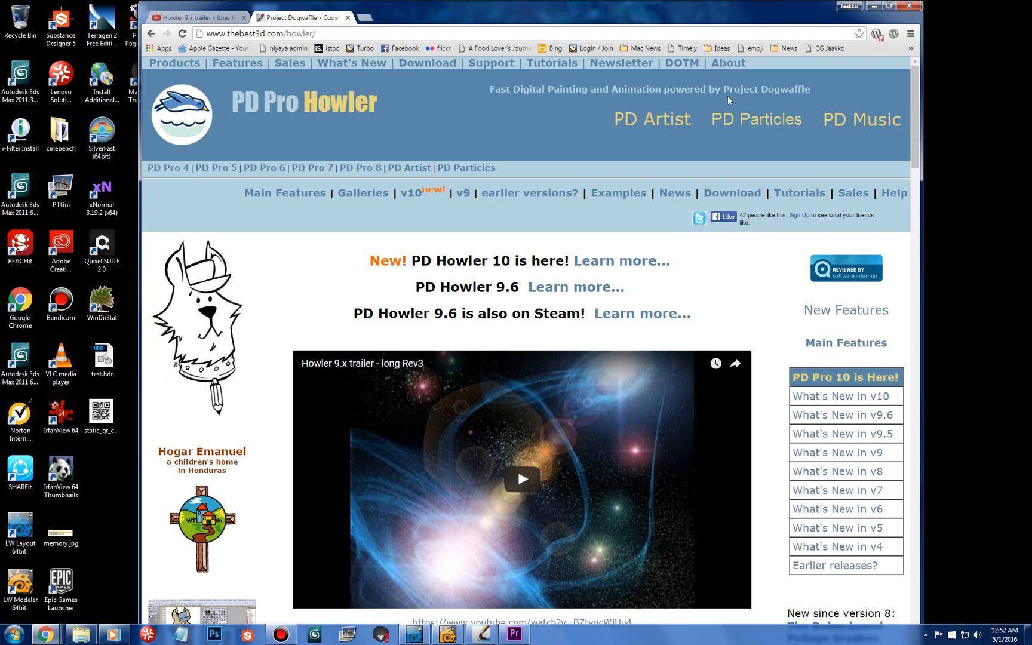
scroll(680, 266, "down", 1)
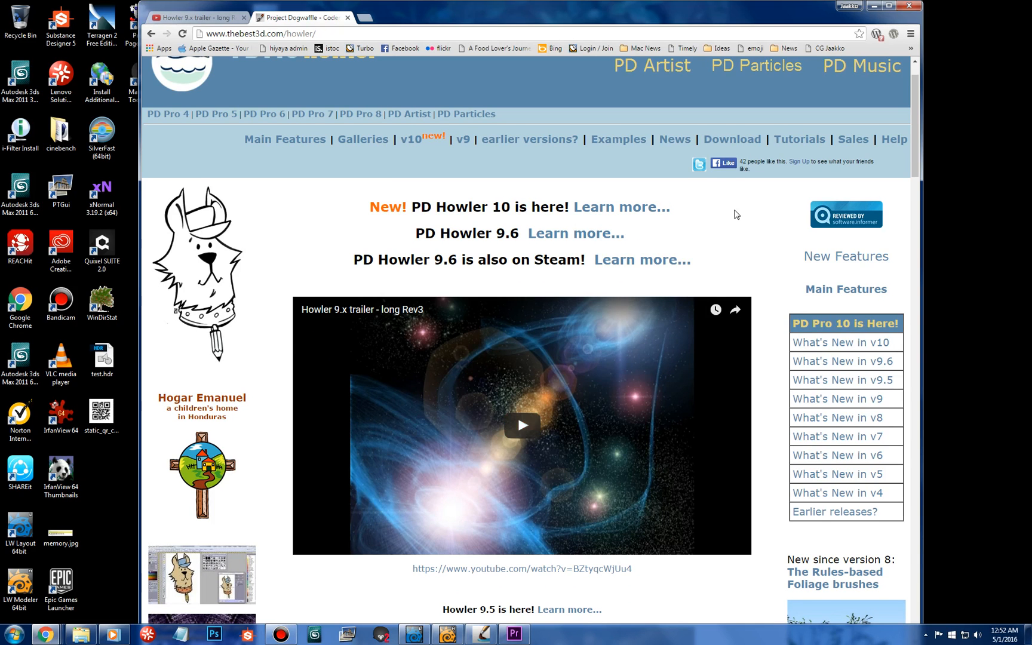
scroll(736, 214, "up", 1)
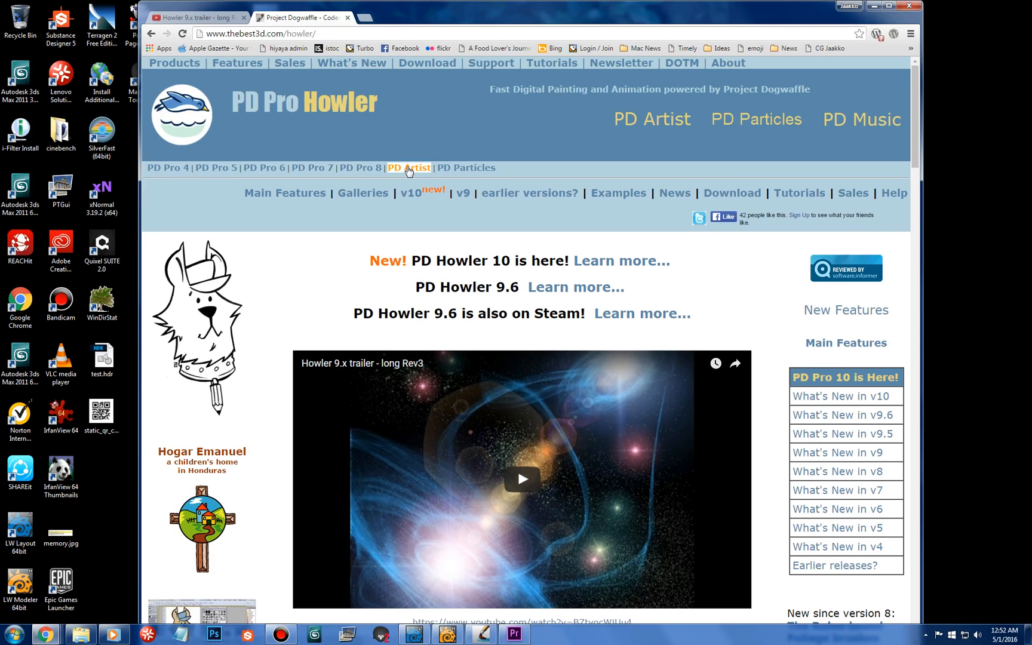
left_click(408, 169)
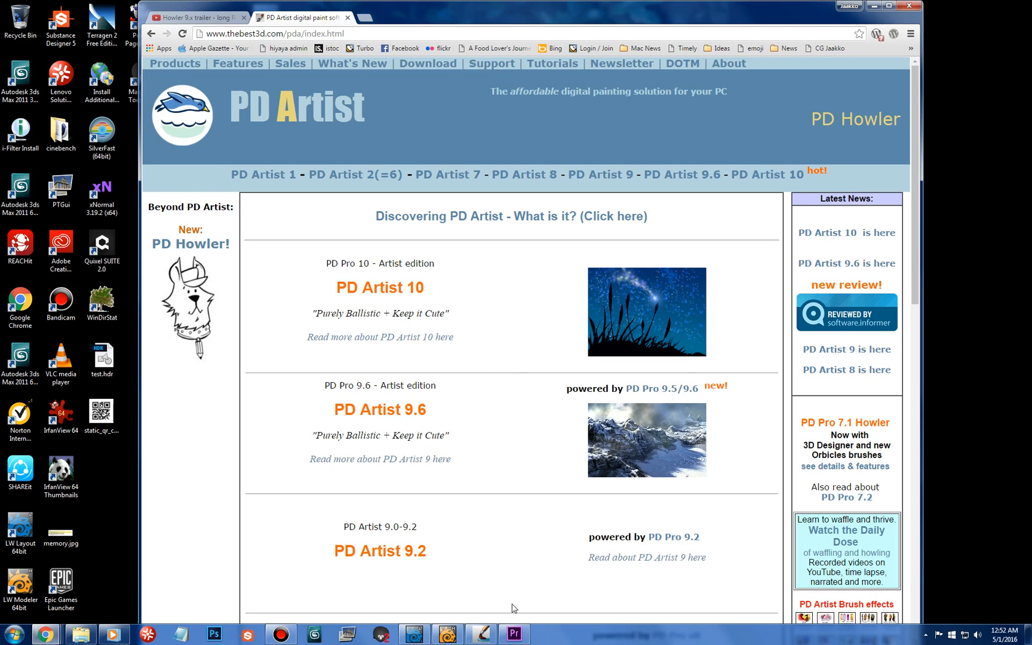
- Switch to PD Artist 10 and zoom its blank canvas to 95%
left_click(484, 634)
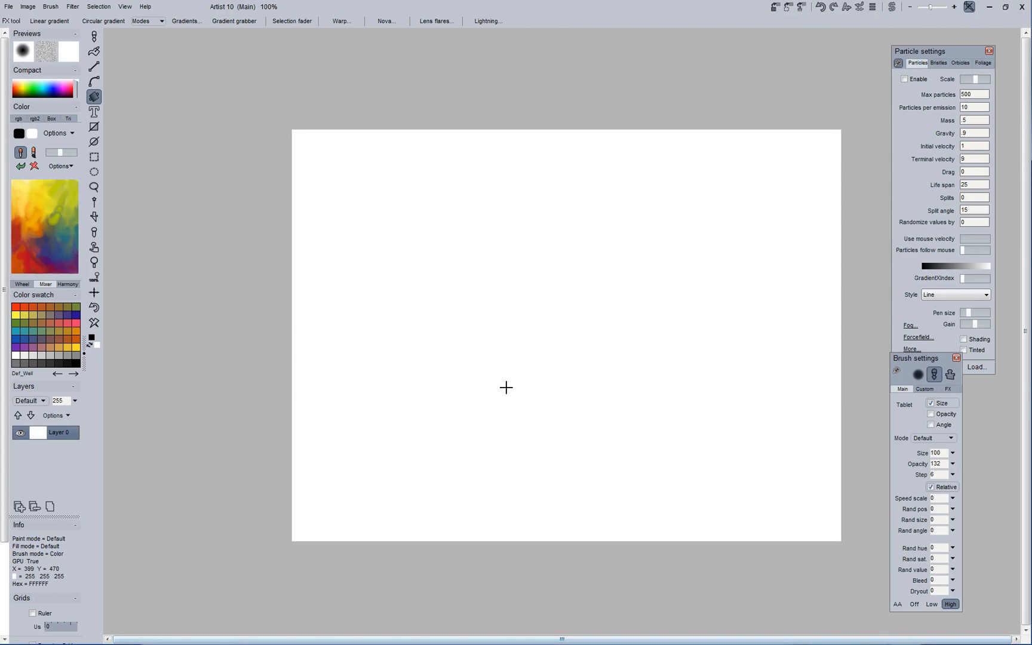
scroll(506, 391, "up", 1)
scroll(506, 391, "down", 3)
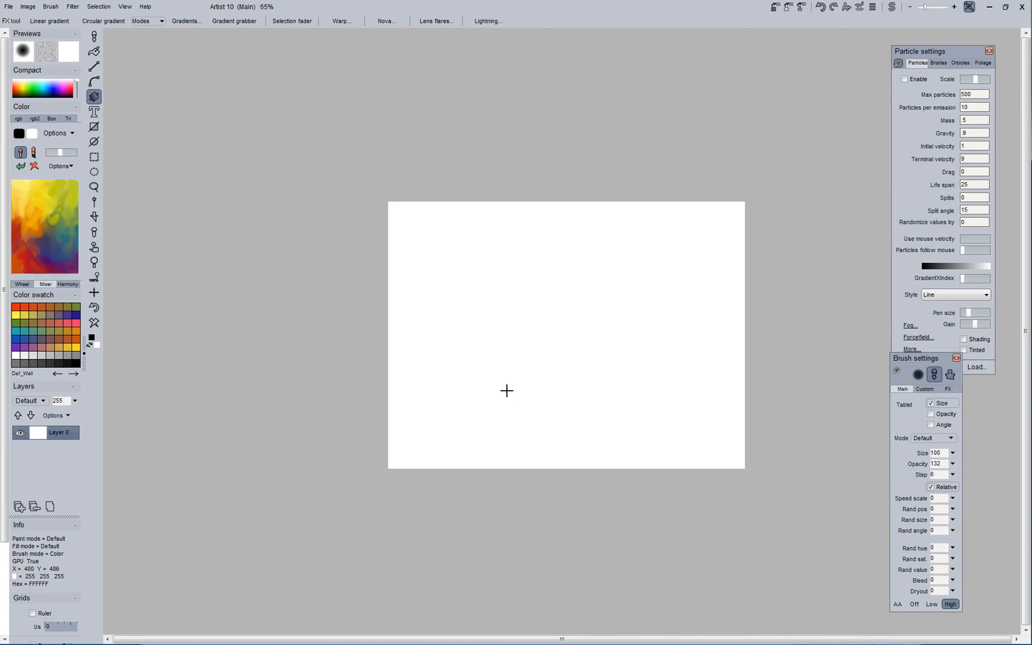
scroll(554, 337, "up", 1)
scroll(554, 337, "up", 1)
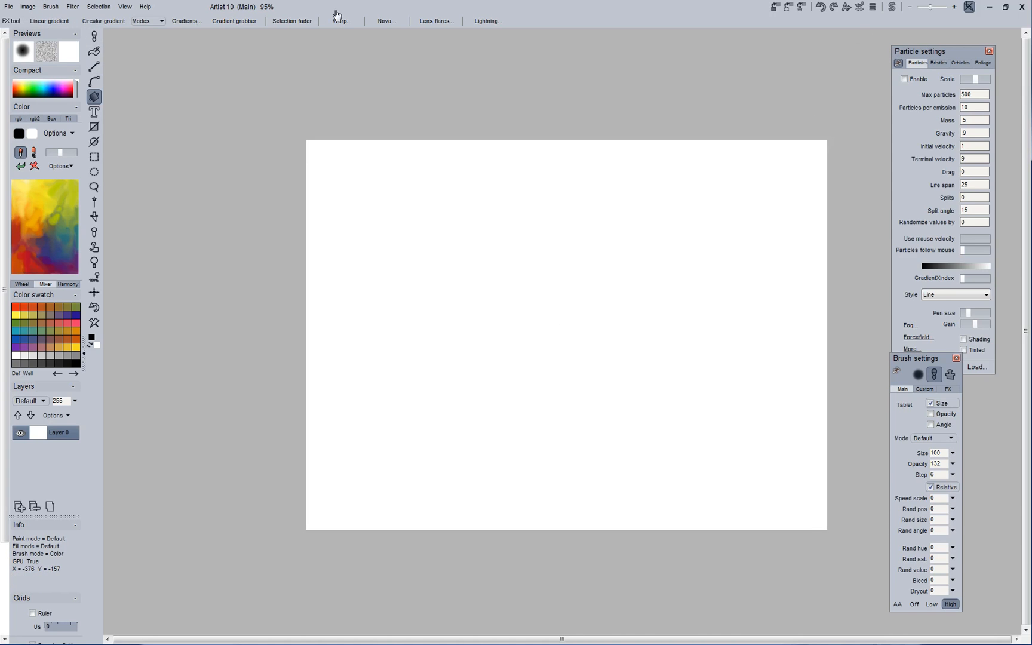
left_click(8, 6)
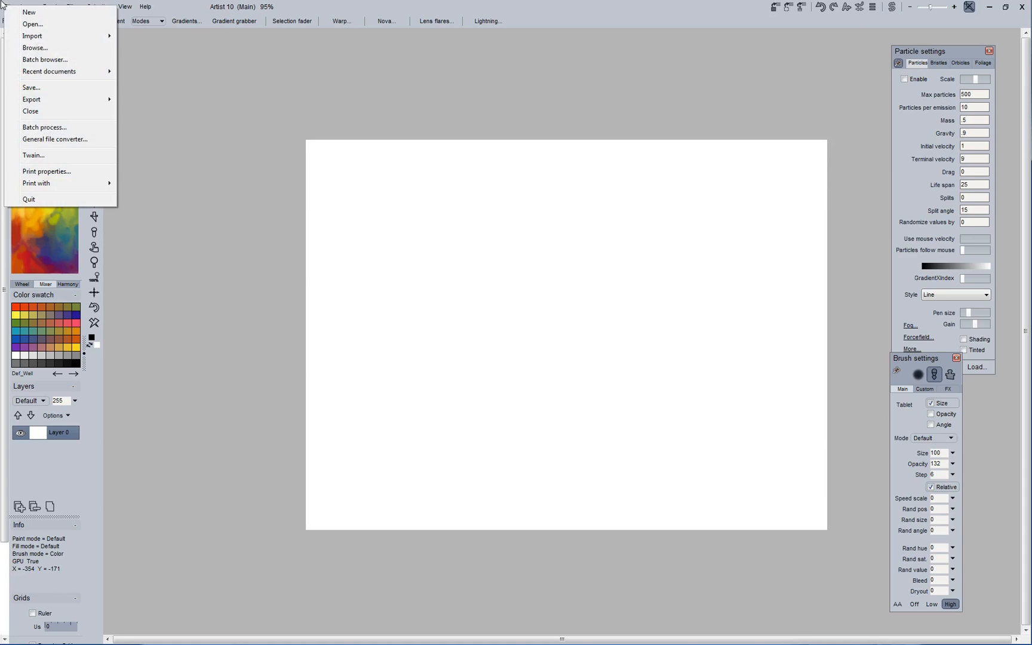
left_click(9, 6)
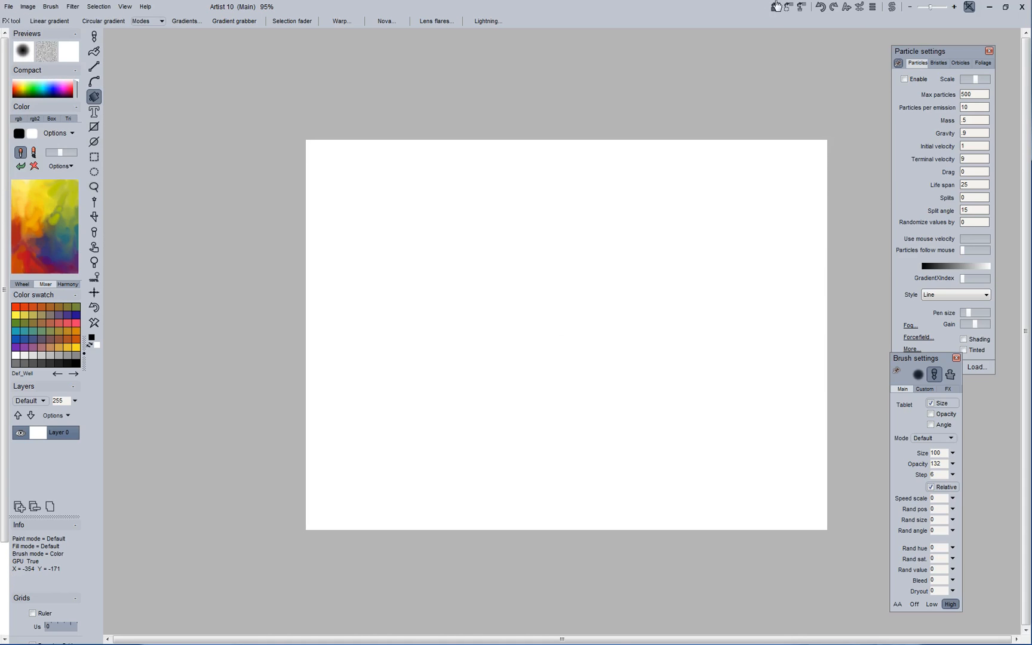
left_click(1007, 8)
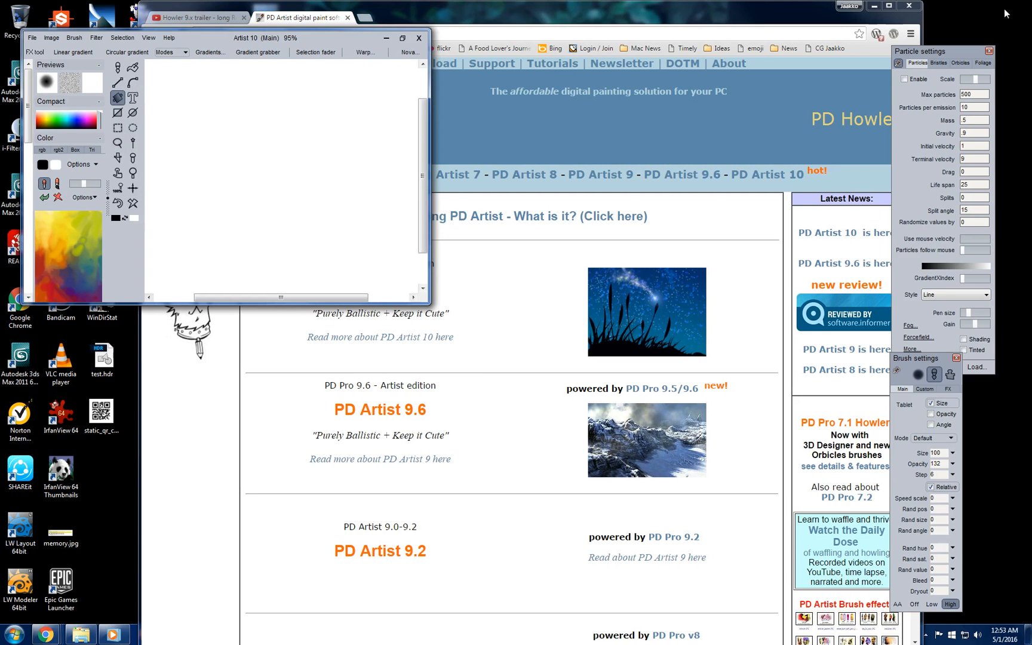
left_click(402, 41)
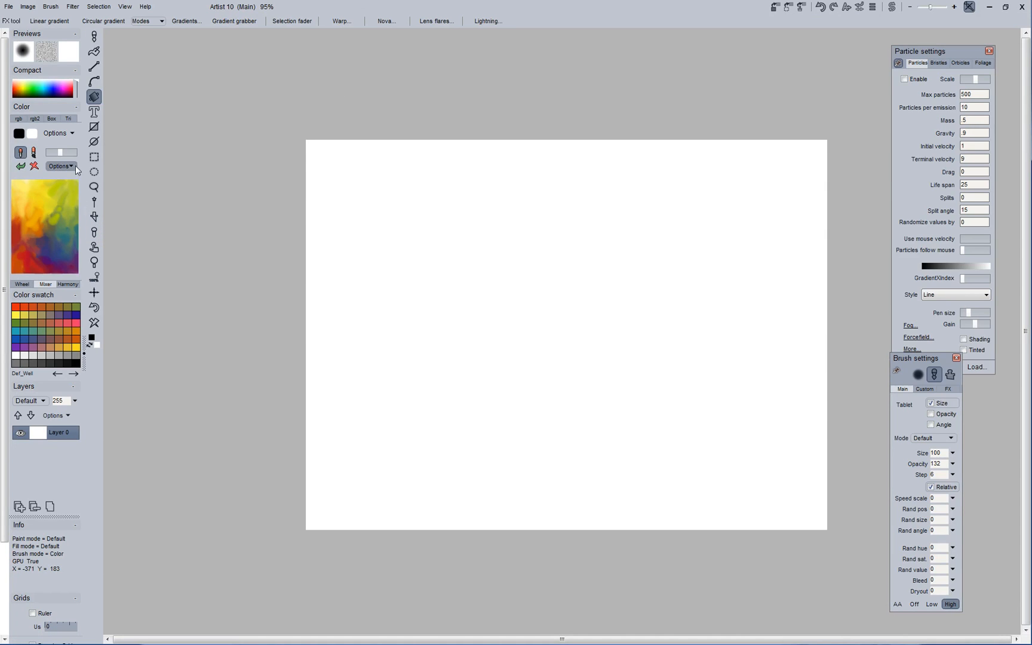
- Pick a light blue from the Harmony color wheel and return to the color Mixer
left_click(30, 284)
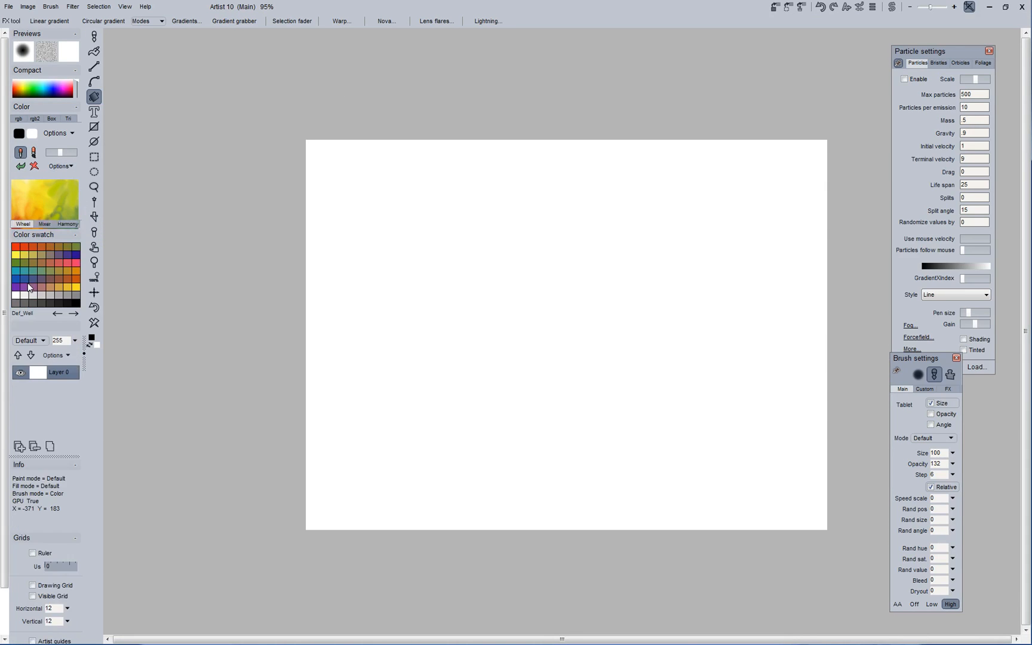
left_click(41, 224)
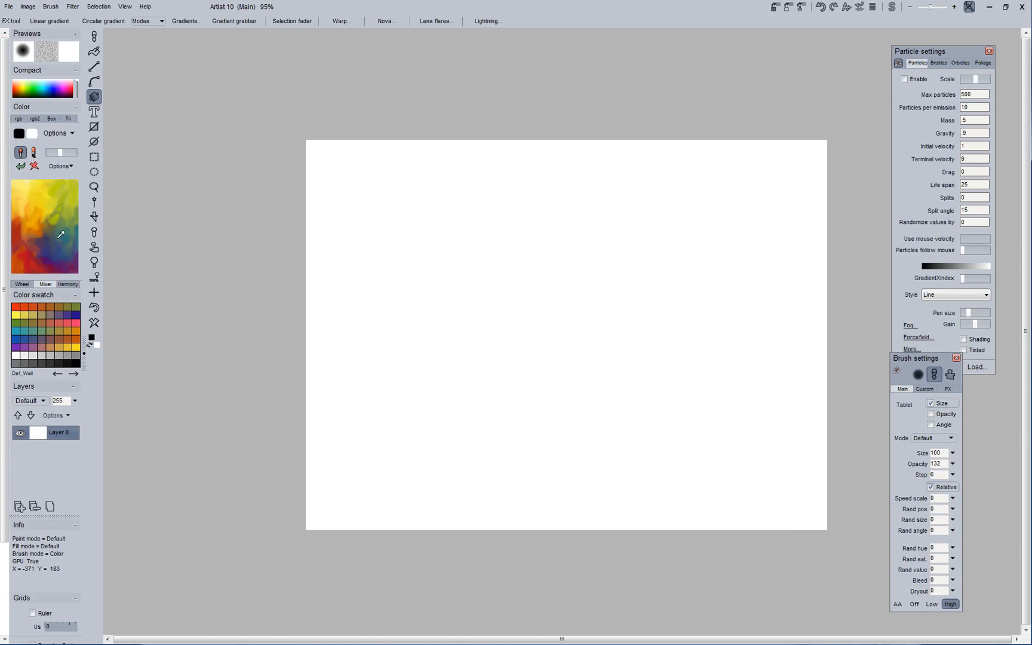
left_click_drag(51, 229, 48, 178)
left_click(69, 285)
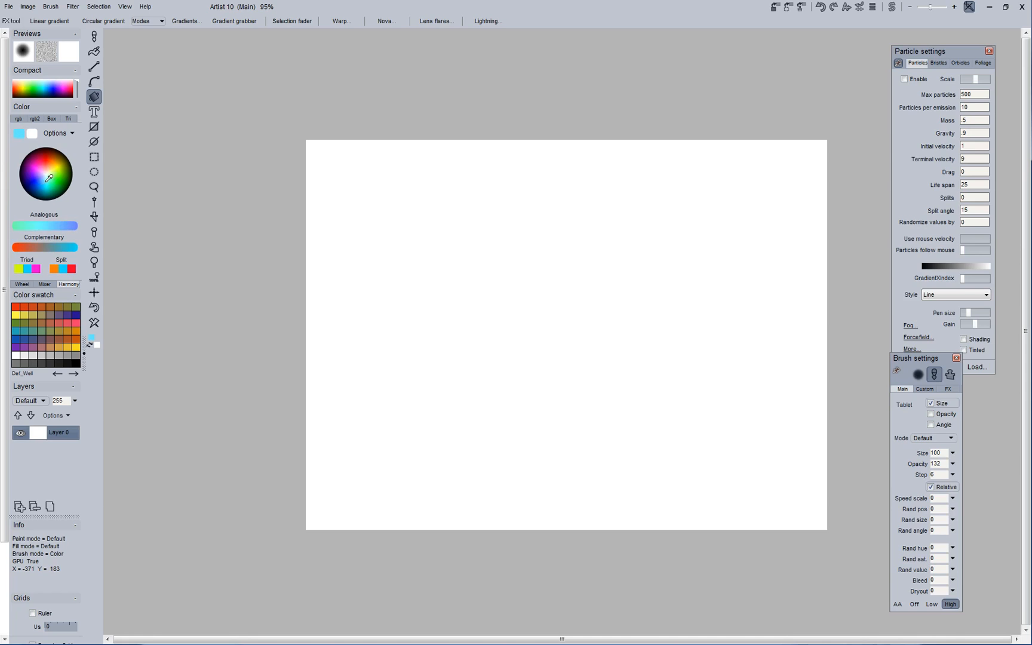
left_click(43, 246)
mouse_move(45, 224)
left_mouse_down()
mouse_move(63, 226)
mouse_move(25, 227)
left_mouse_up()
left_click(48, 178)
left_click_drag(49, 179, 45, 178)
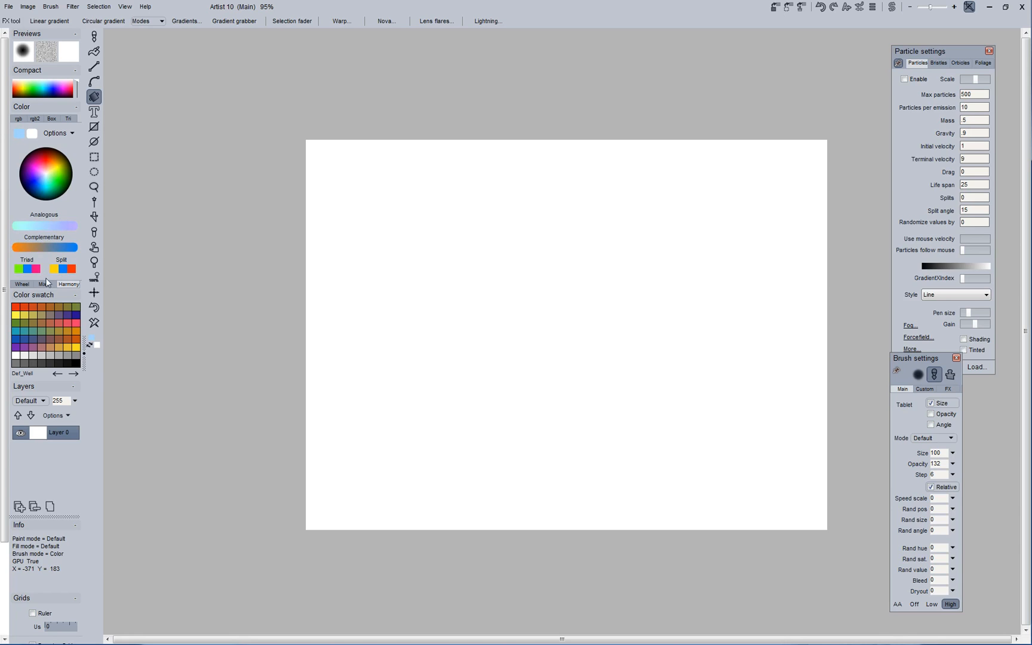
left_click(47, 282)
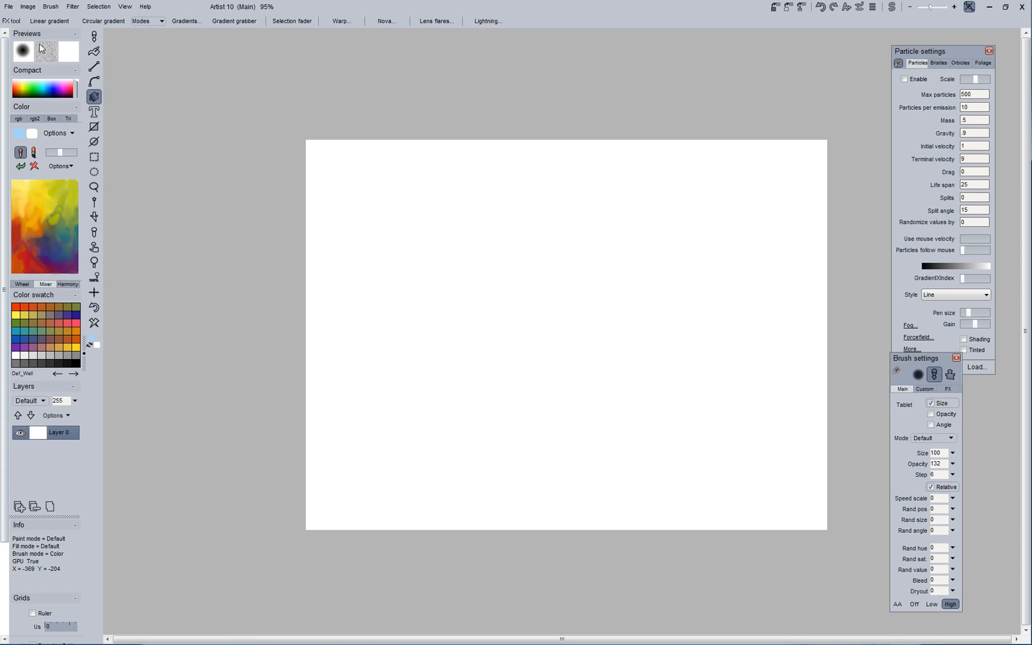
left_click(49, 21)
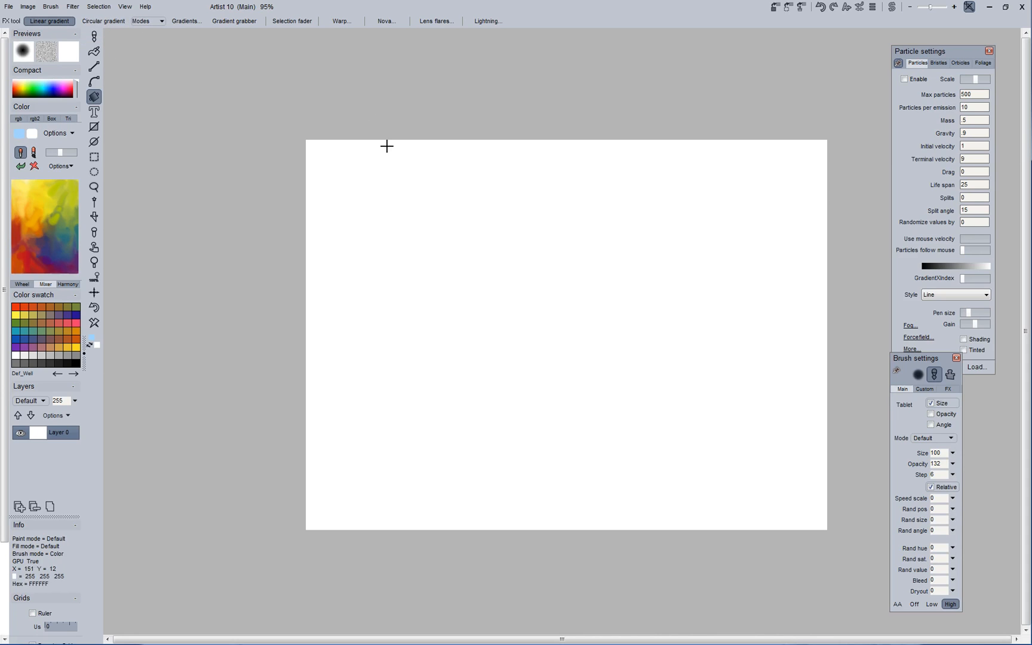
left_click(72, 6)
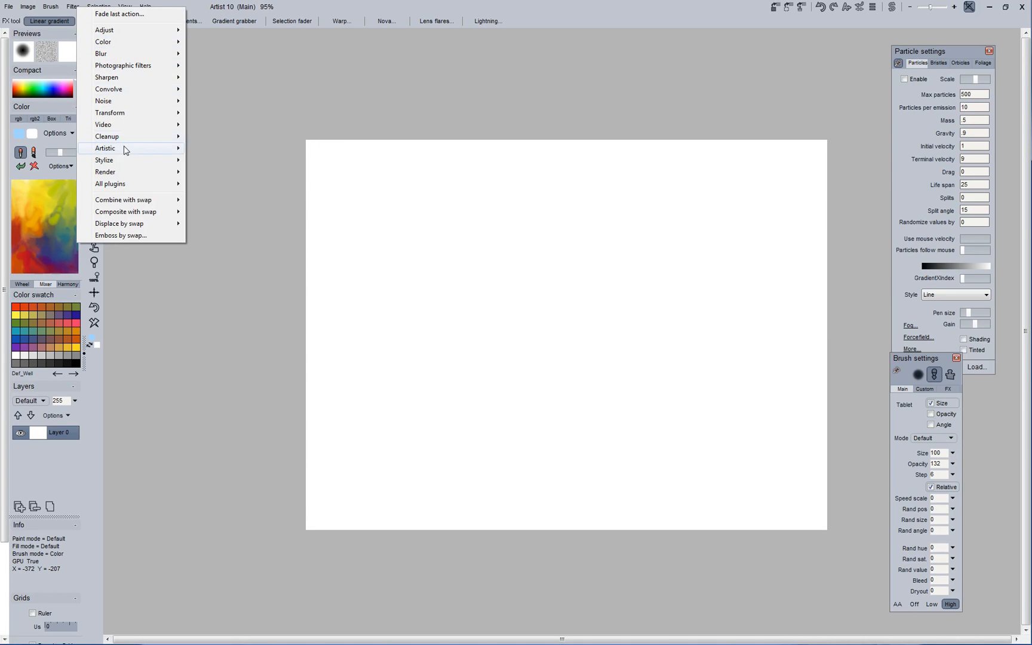
mouse_move(125, 105)
mouse_move(125, 171)
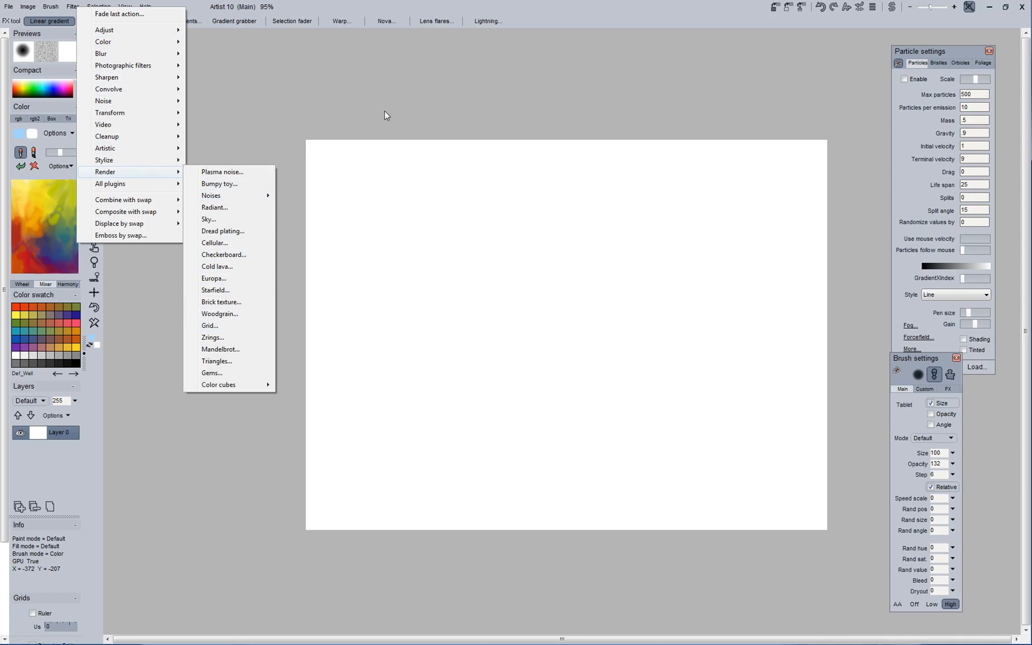
left_click(248, 96)
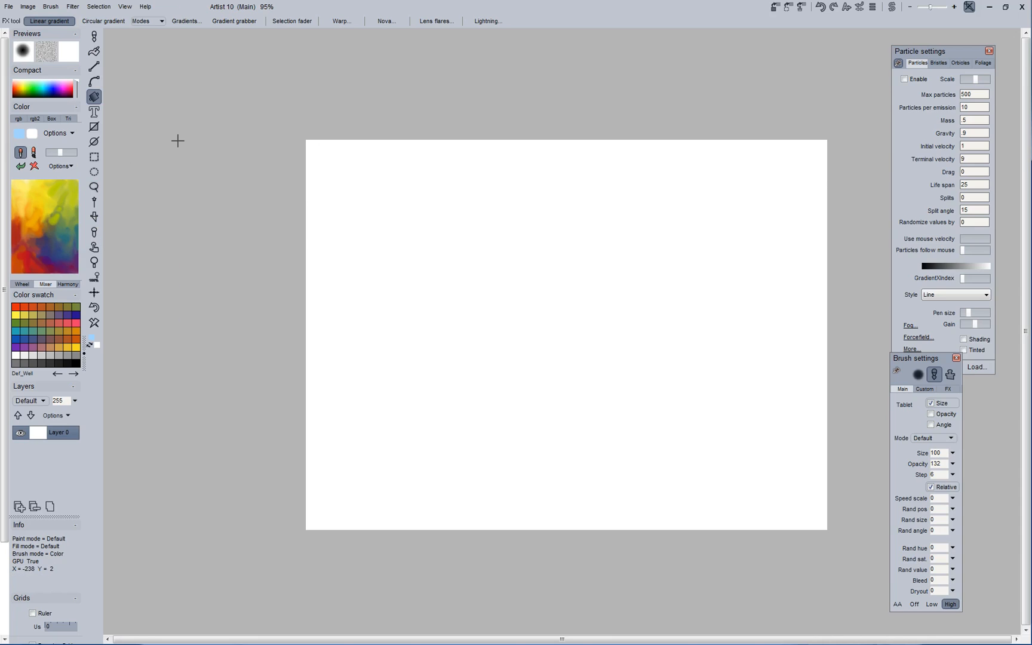
- Activate the paint brush, try orange strokes from the mixer on the upper canvas, and undo them
left_click(92, 40)
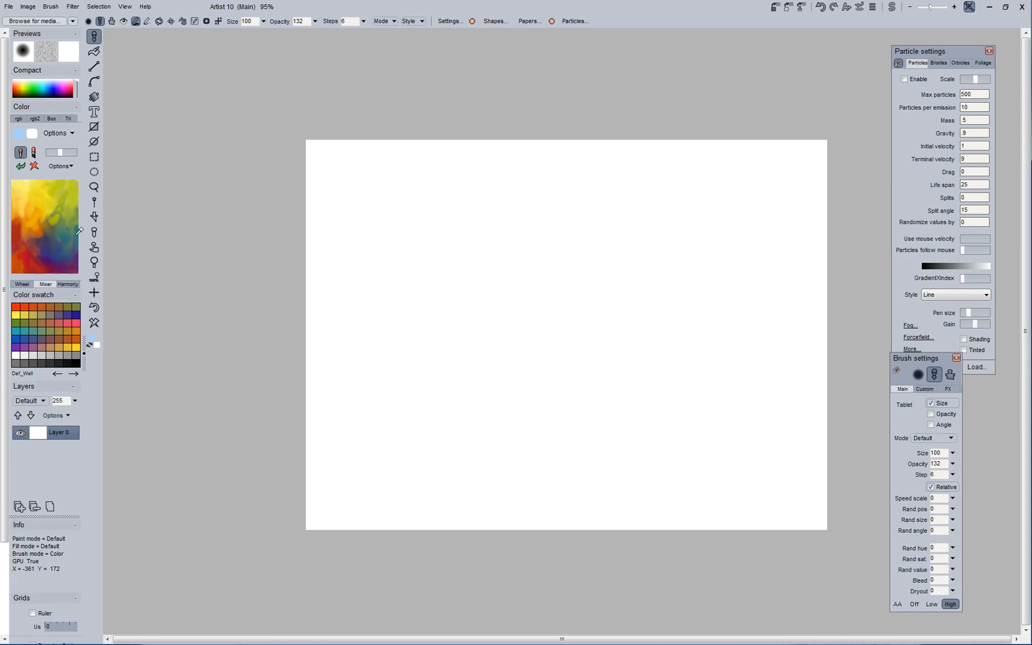
left_click(39, 228)
left_click_drag(448, 233, 481, 237)
left_click_drag(570, 238, 431, 257)
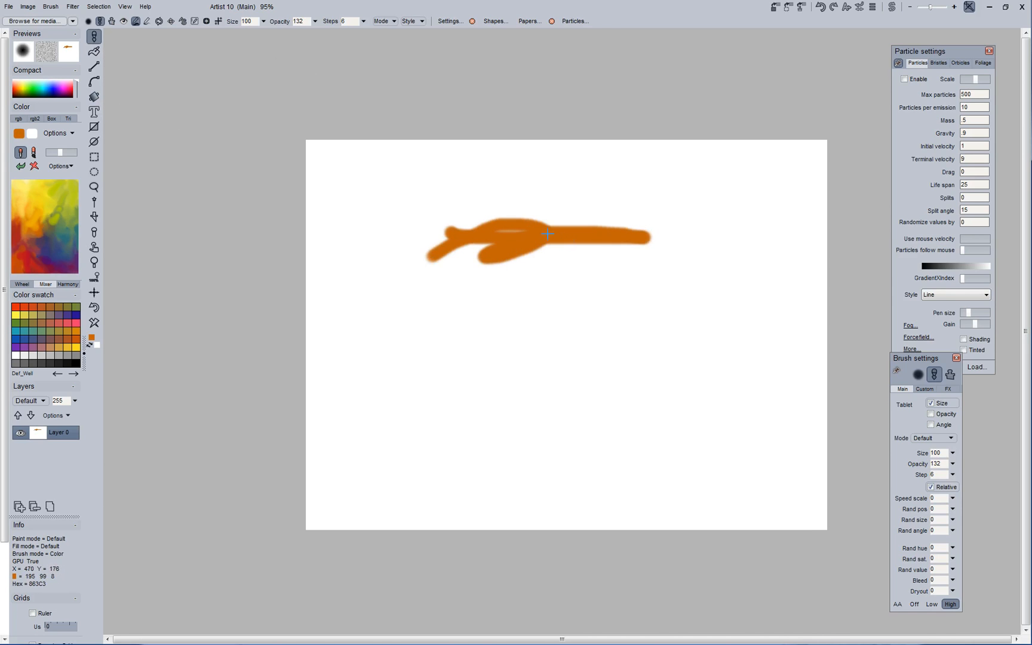
key("ctrl+z")
- Pick a brown from the color mixer and enable Bristles in the particle settings
left_click_drag(41, 228, 43, 235)
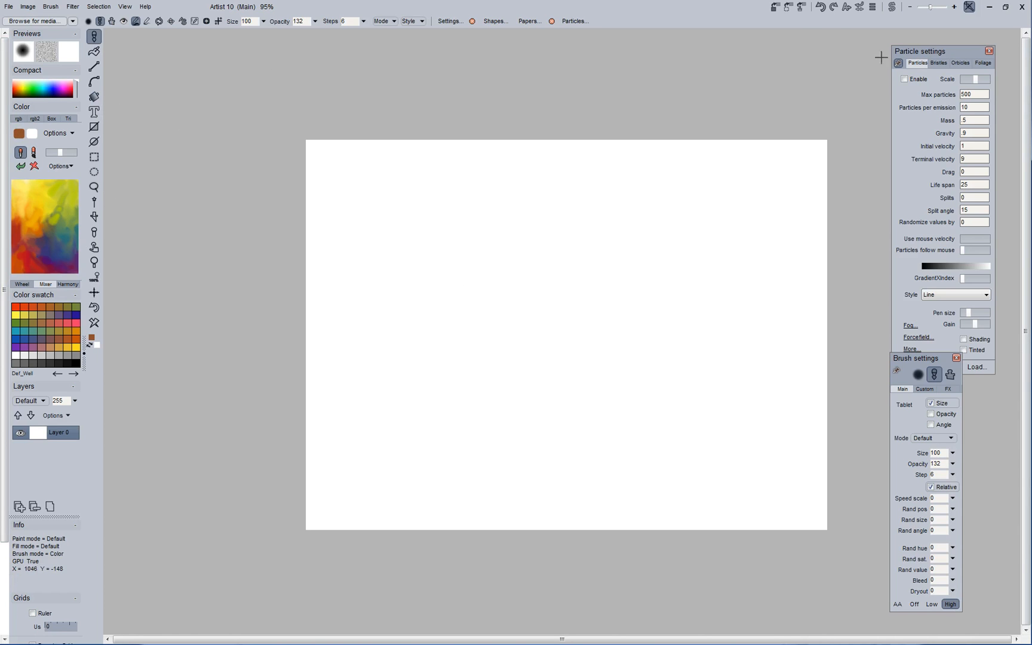
left_click_drag(907, 55, 901, 47)
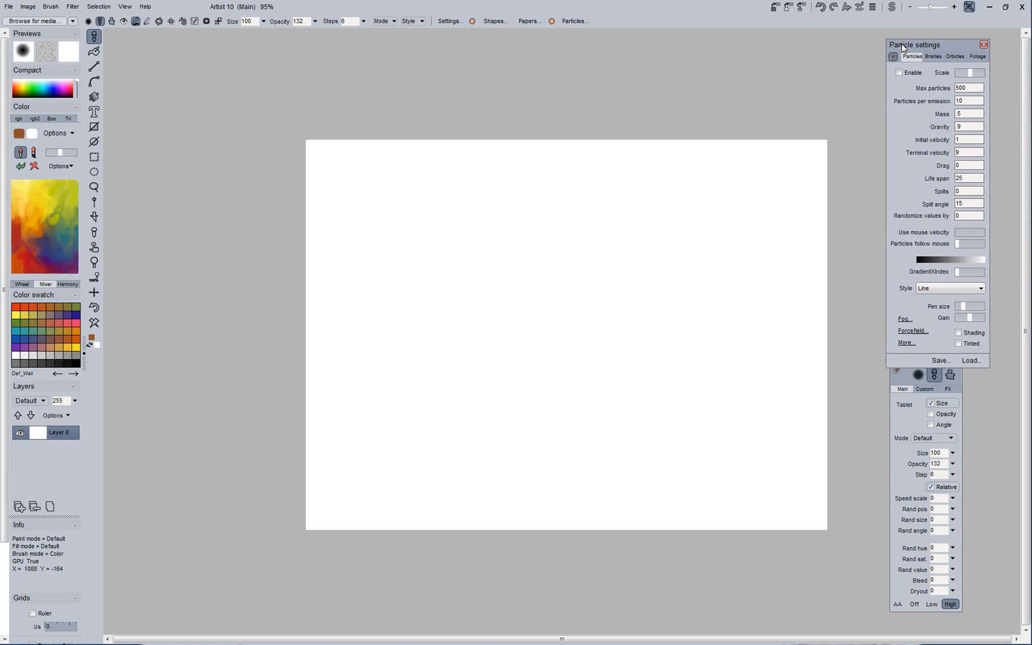
left_click(937, 54)
left_click(904, 75)
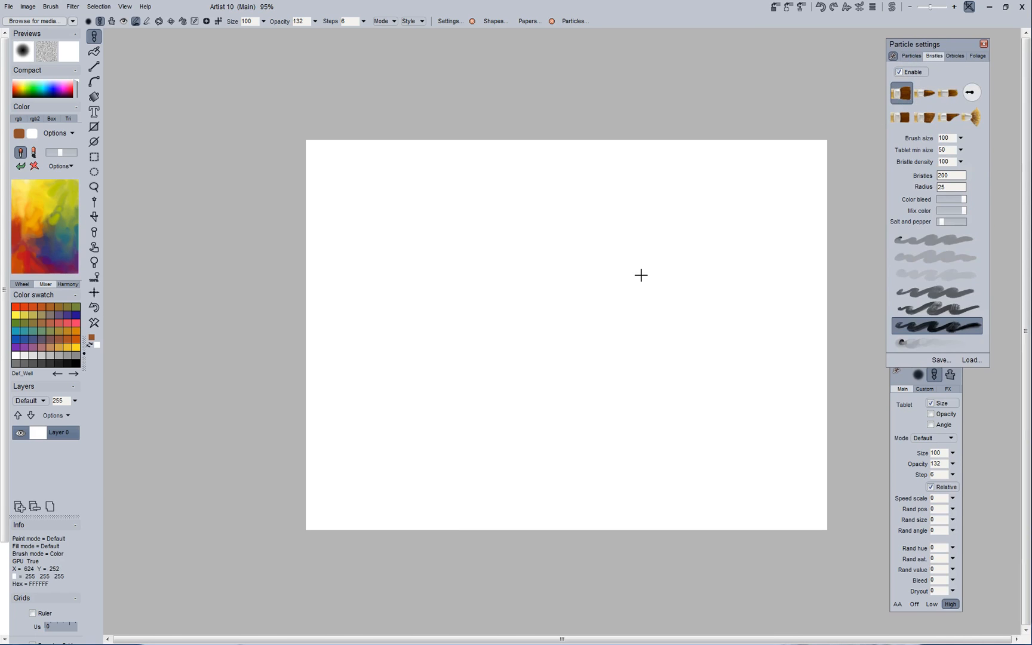
- Paint broad brown bristle strokes across the upper half of the canvas
mouse_move(640, 274)
left_mouse_down()
mouse_move(608, 318)
mouse_move(470, 293)
left_mouse_up()
mouse_move(605, 282)
left_mouse_down()
mouse_move(436, 282)
mouse_move(472, 293)
mouse_move(709, 301)
mouse_move(850, 222)
mouse_move(295, 246)
mouse_move(746, 263)
mouse_move(872, 200)
mouse_move(517, 207)
left_mouse_up()
left_click_drag(273, 174, 564, 173)
- Paint olive-green strokes across the middle of the canvas, reducing Mix color and switching to the fifth bristle stroke preset between strokes
left_click(52, 217)
mouse_move(513, 260)
left_mouse_down()
mouse_move(526, 254)
mouse_move(457, 279)
left_mouse_up()
left_click_drag(963, 210, 948, 211)
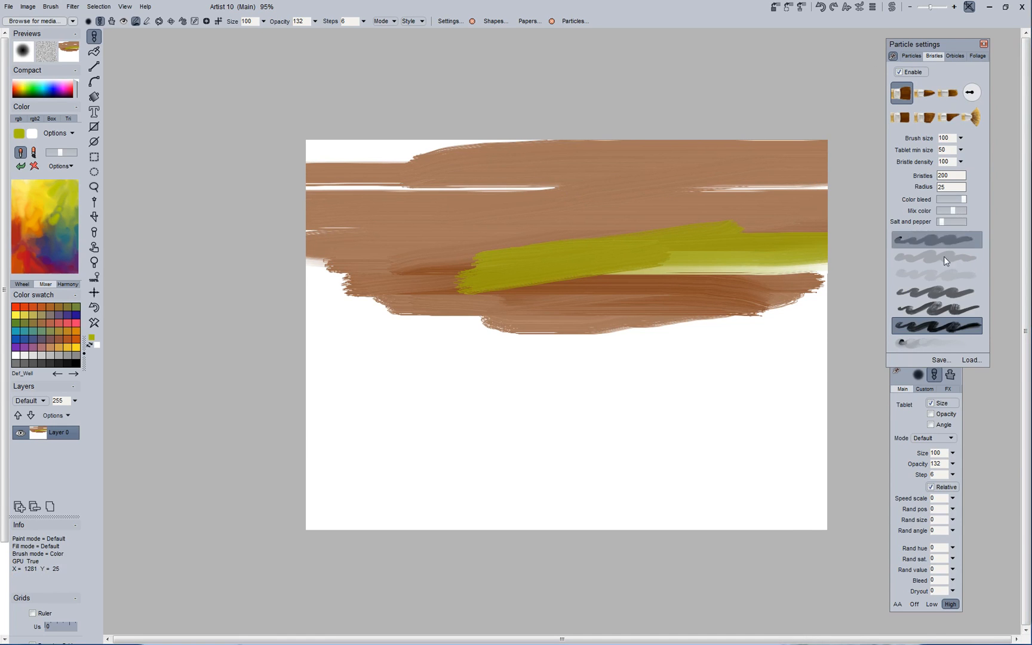
left_click(936, 309)
mouse_move(673, 324)
left_mouse_down()
mouse_move(685, 276)
mouse_move(454, 286)
mouse_move(656, 215)
mouse_move(250, 327)
mouse_move(311, 354)
mouse_move(476, 378)
mouse_move(463, 391)
left_mouse_up()
- Choose a muted reddish brown swatch and paint broad horizontal strokes over the lower canvas, the upper edge and the olive area
left_click(52, 342)
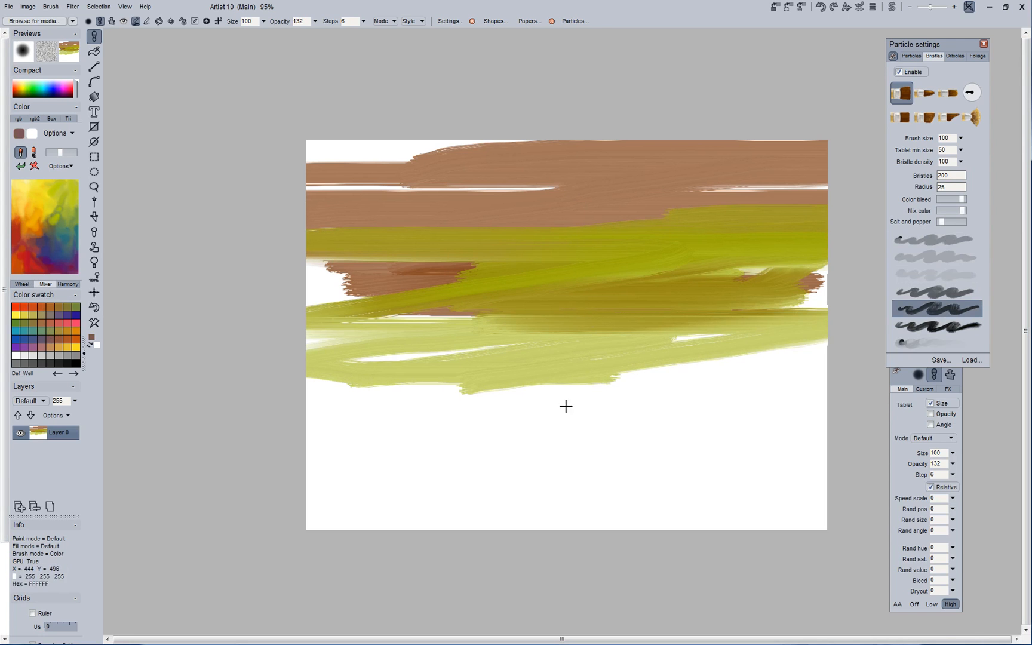
mouse_move(776, 353)
left_mouse_down()
mouse_move(543, 336)
mouse_move(317, 358)
mouse_move(322, 373)
mouse_move(461, 426)
mouse_move(857, 452)
mouse_move(526, 436)
mouse_move(634, 422)
mouse_move(559, 403)
left_mouse_up()
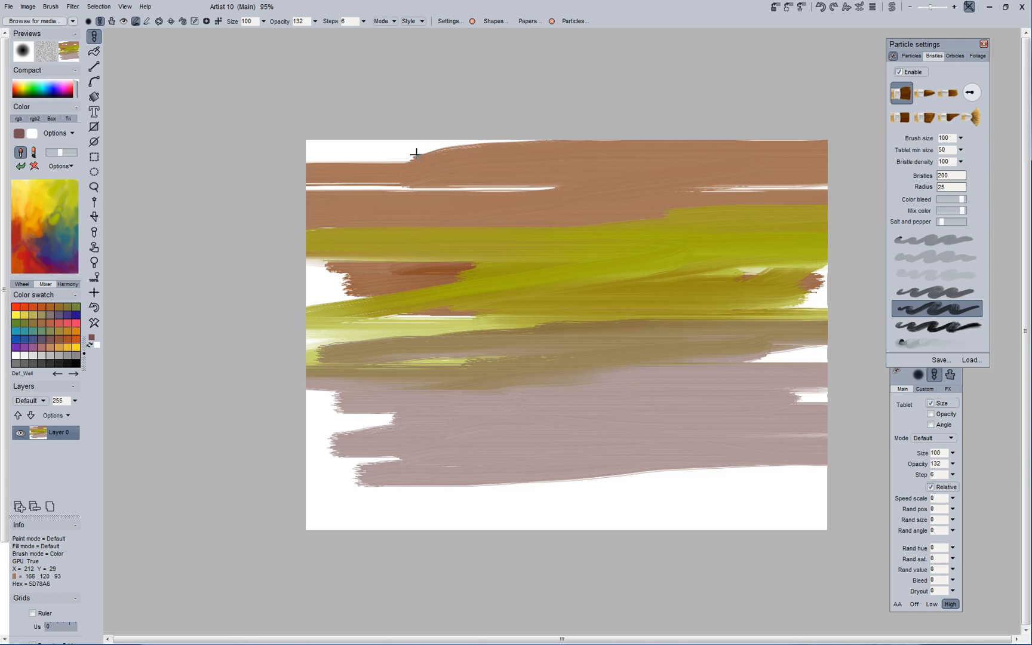
left_click_drag(415, 153, 385, 154)
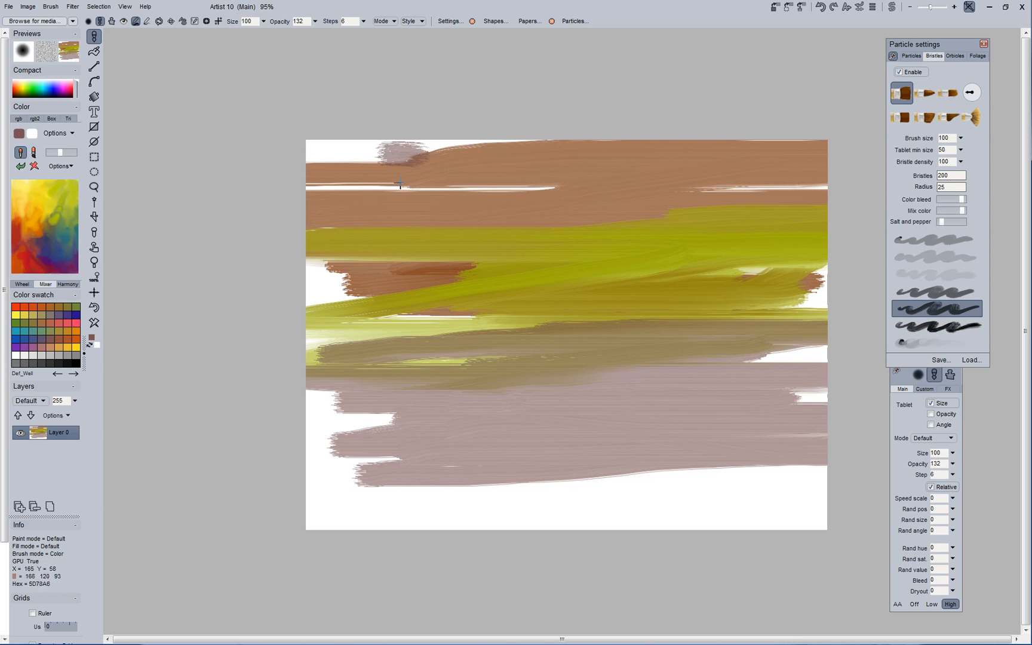
mouse_move(695, 291)
left_mouse_down()
mouse_move(861, 251)
mouse_move(838, 302)
mouse_move(545, 367)
mouse_move(290, 380)
mouse_move(702, 475)
mouse_move(470, 515)
mouse_move(704, 472)
mouse_move(762, 539)
mouse_move(770, 535)
left_mouse_up()
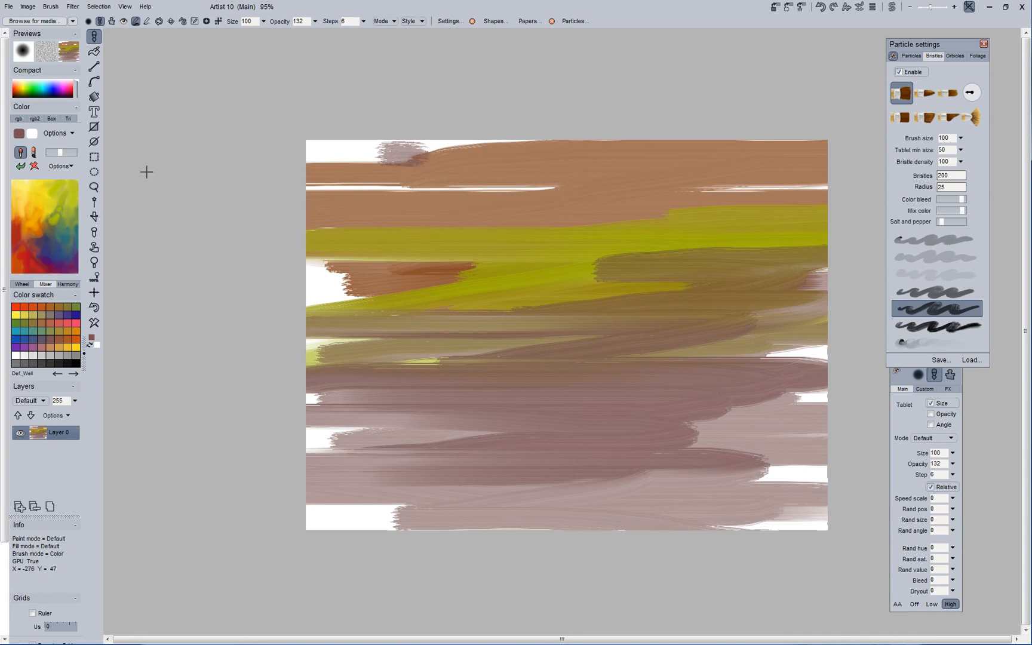
mouse_move(357, 145)
left_mouse_down()
mouse_move(187, 161)
mouse_move(818, 185)
mouse_move(745, 246)
left_mouse_up()
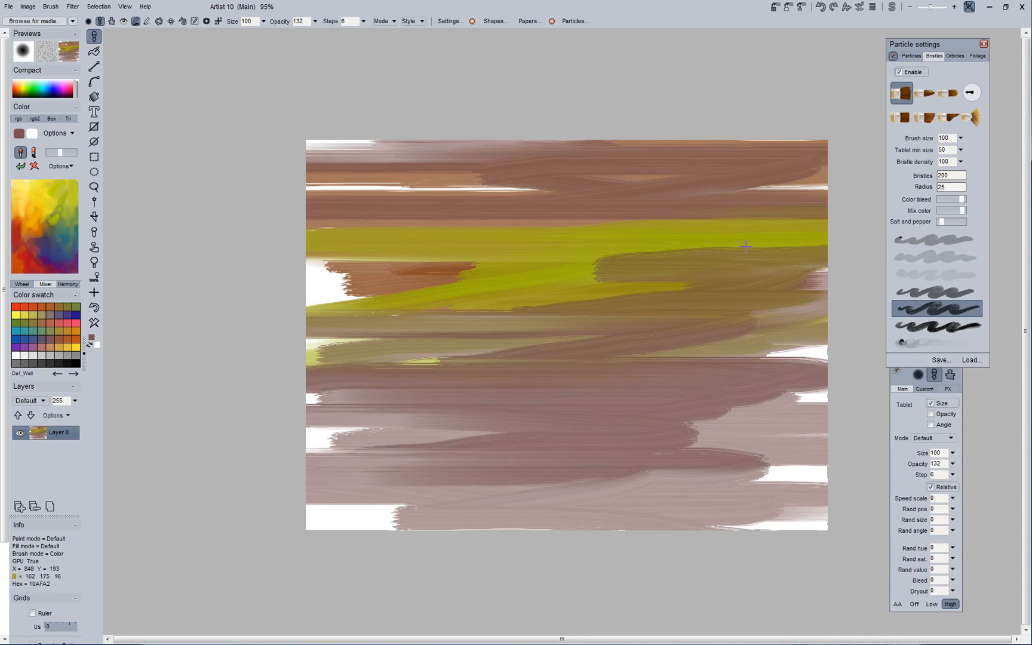
mouse_move(392, 275)
left_mouse_down()
mouse_move(637, 263)
mouse_move(512, 299)
mouse_move(394, 352)
mouse_move(411, 411)
mouse_move(500, 451)
mouse_move(849, 471)
mouse_move(769, 479)
mouse_move(788, 496)
left_mouse_up()
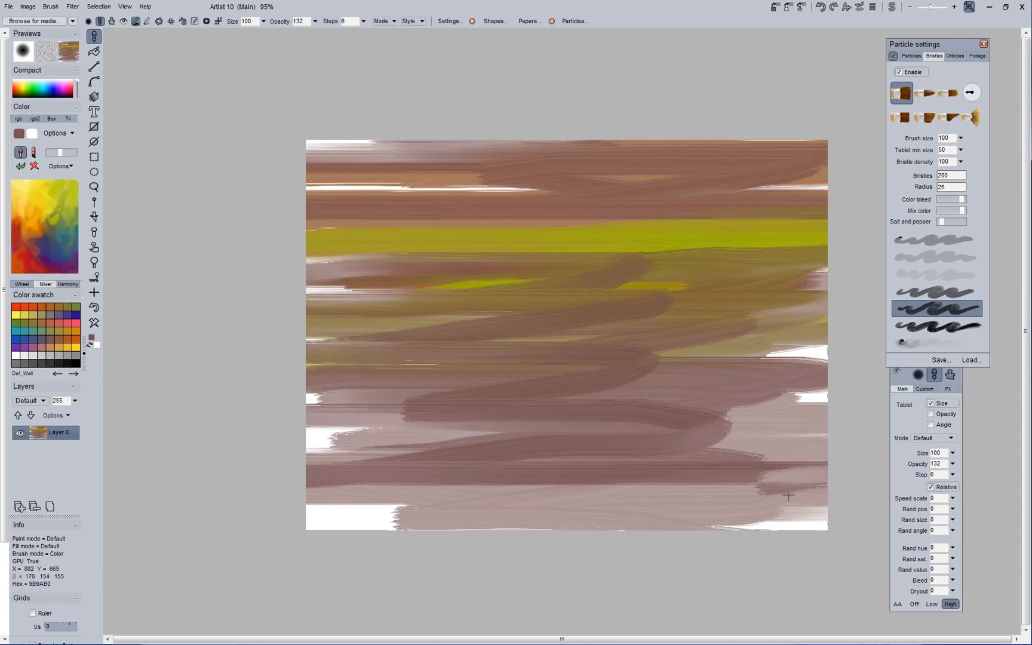
- Choose the bristle brush shape with 600 bristles and radius 50, and blend reddish-brown strokes over the whole canvas
left_click(925, 117)
mouse_move(743, 421)
left_mouse_down()
mouse_move(685, 360)
mouse_move(324, 445)
mouse_move(776, 514)
mouse_move(212, 529)
mouse_move(700, 473)
mouse_move(430, 442)
mouse_move(632, 433)
left_mouse_up()
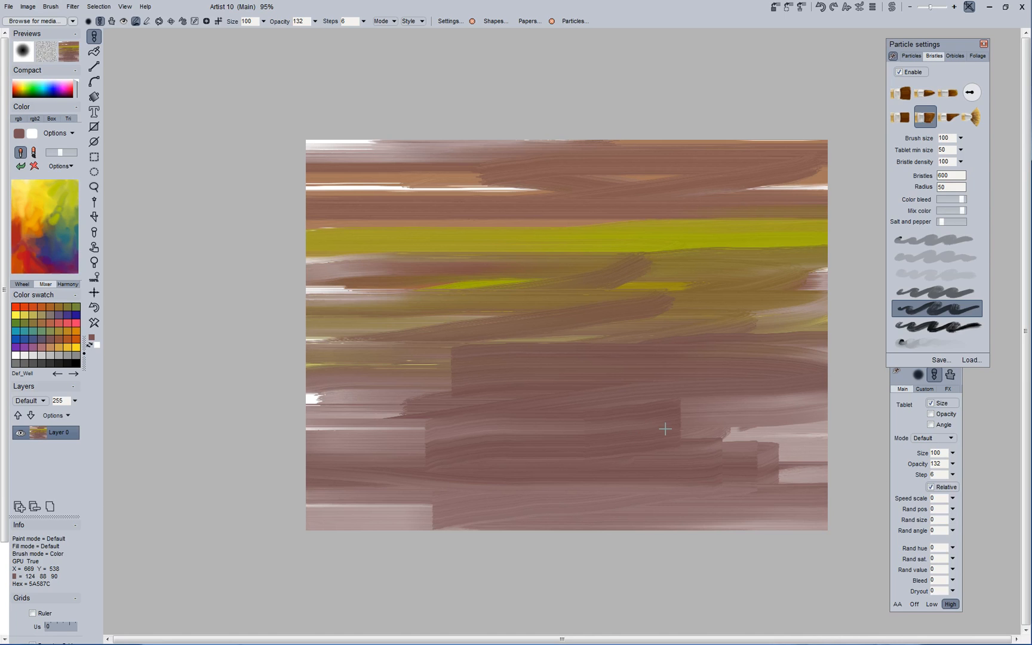
mouse_move(665, 429)
left_mouse_down()
mouse_move(491, 418)
mouse_move(794, 376)
mouse_move(507, 332)
left_mouse_up()
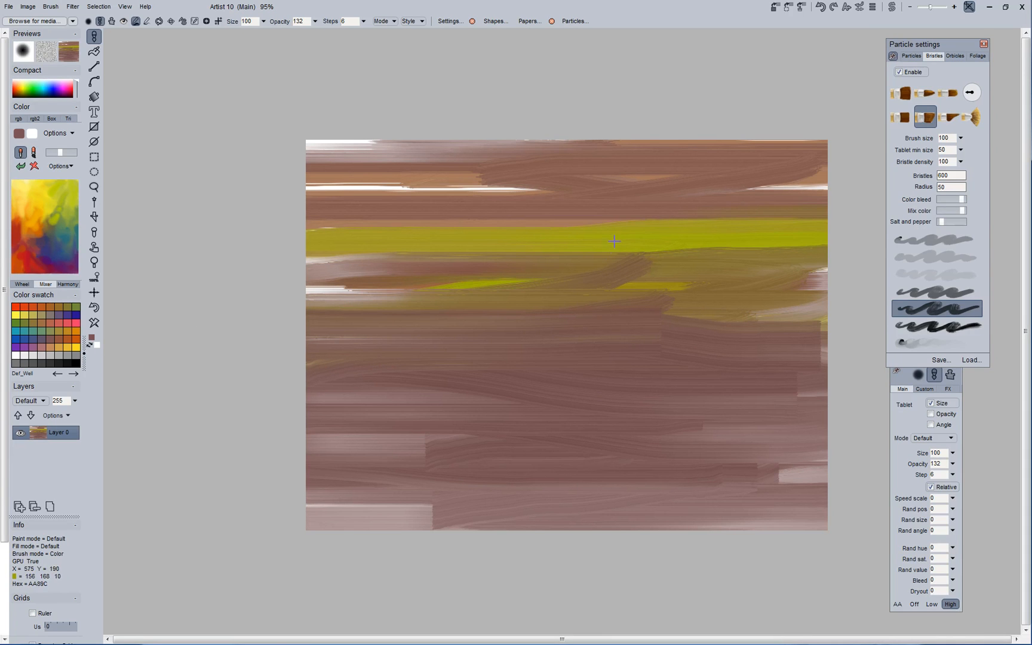
mouse_move(611, 237)
left_mouse_down()
mouse_move(870, 214)
mouse_move(483, 227)
mouse_move(836, 251)
mouse_move(358, 268)
mouse_move(685, 304)
mouse_move(396, 224)
mouse_move(823, 190)
left_mouse_up()
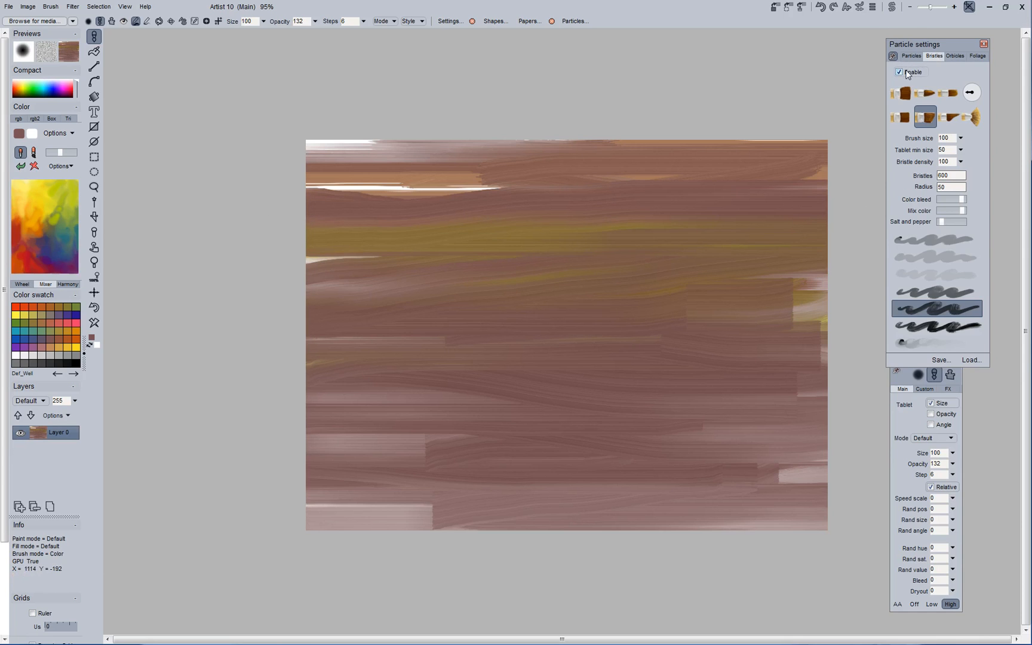
- Blend reddish-brown bristles over the upper canvas, and dab a small stroke near the centre using the ring-shaped orbicle brush
mouse_move(597, 280)
left_mouse_down()
mouse_move(391, 172)
mouse_move(709, 180)
left_mouse_up()
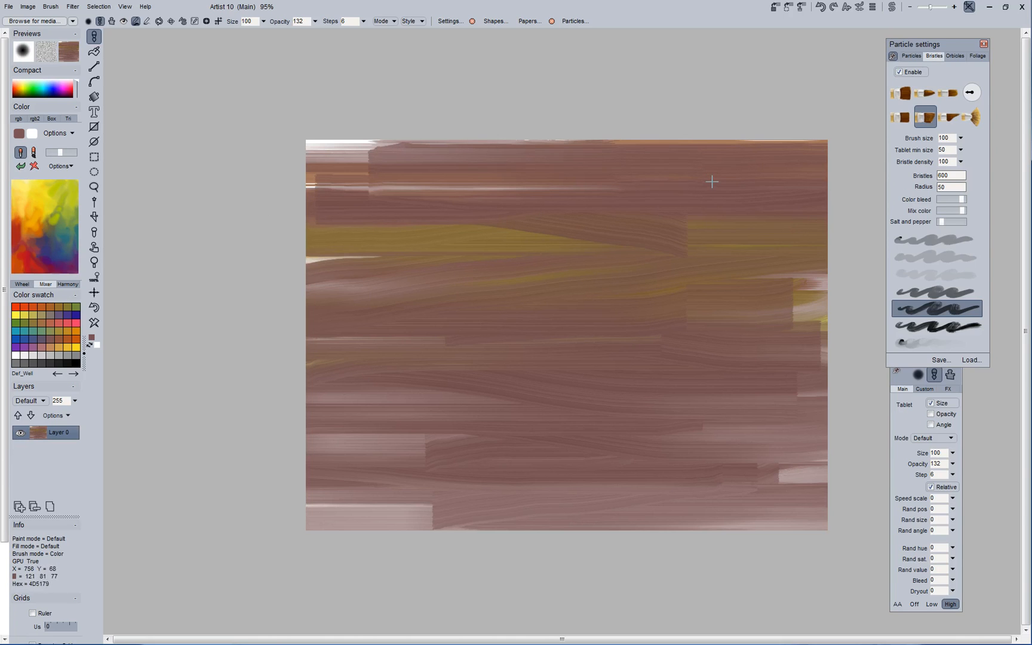
left_click(954, 55)
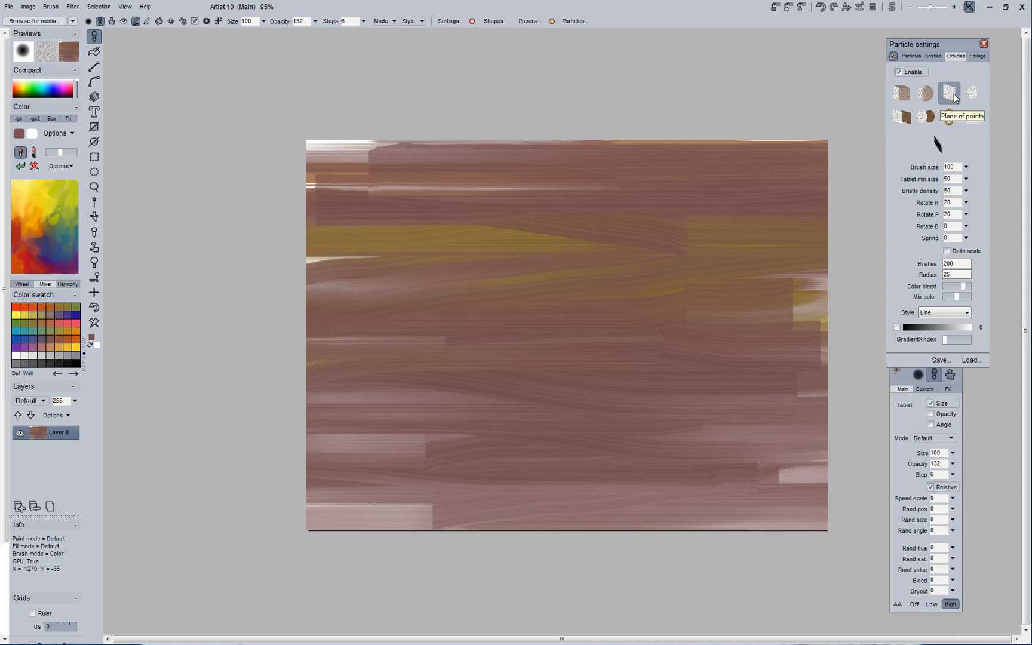
left_click(949, 117)
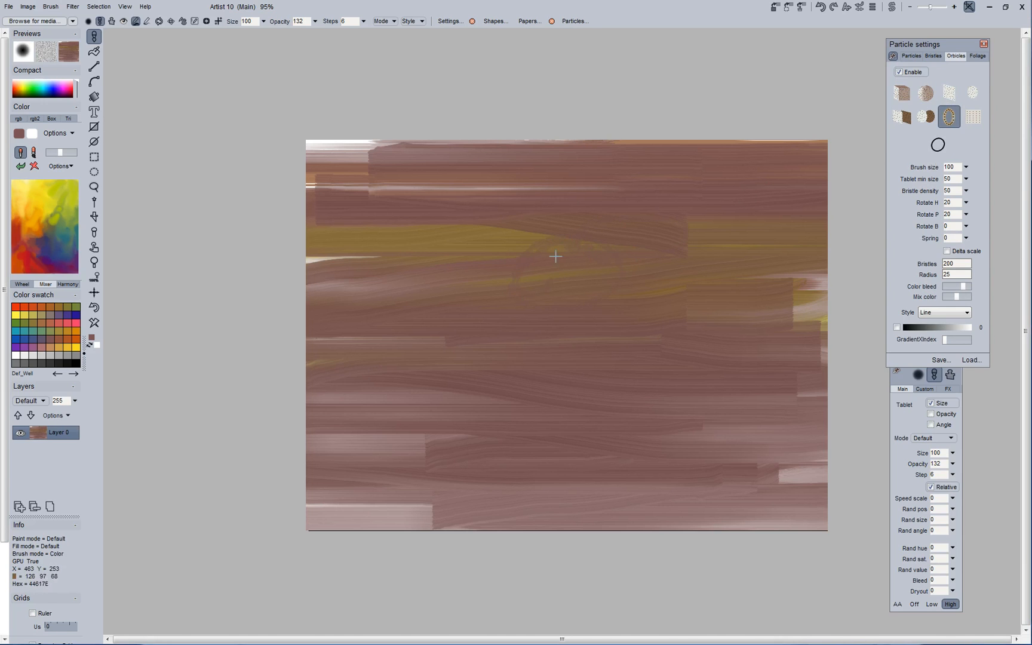
mouse_move(508, 281)
left_mouse_down()
mouse_move(517, 276)
mouse_move(526, 292)
mouse_move(504, 270)
mouse_move(523, 280)
mouse_move(514, 272)
left_mouse_up()
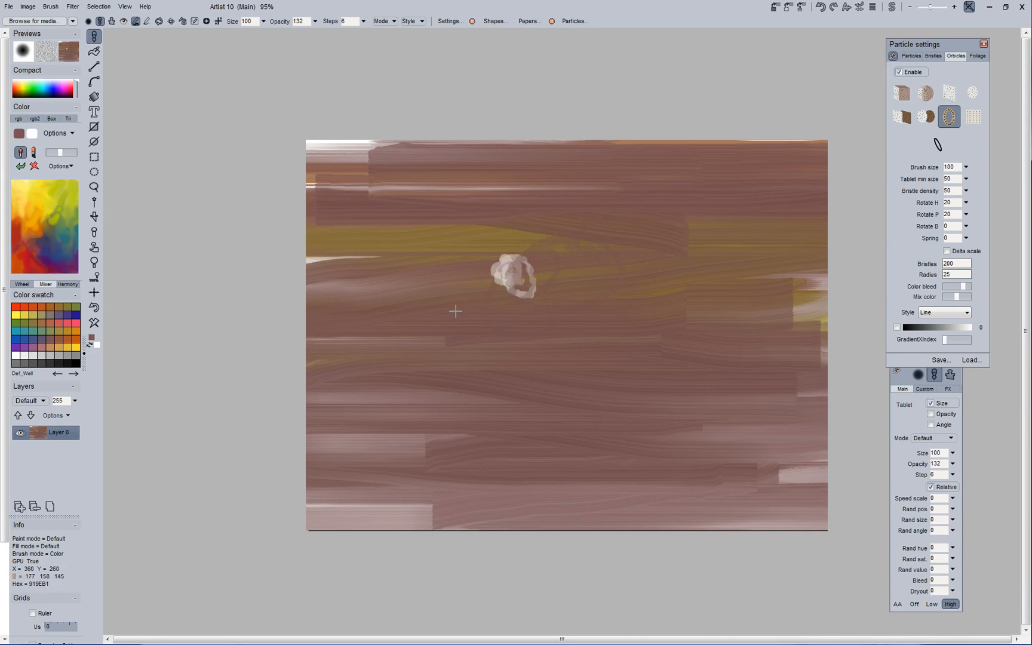
- Set the ring orbicle's brush size to 238 and paint looping strokes in reddish brown and dark olive across the centre
left_click(966, 167)
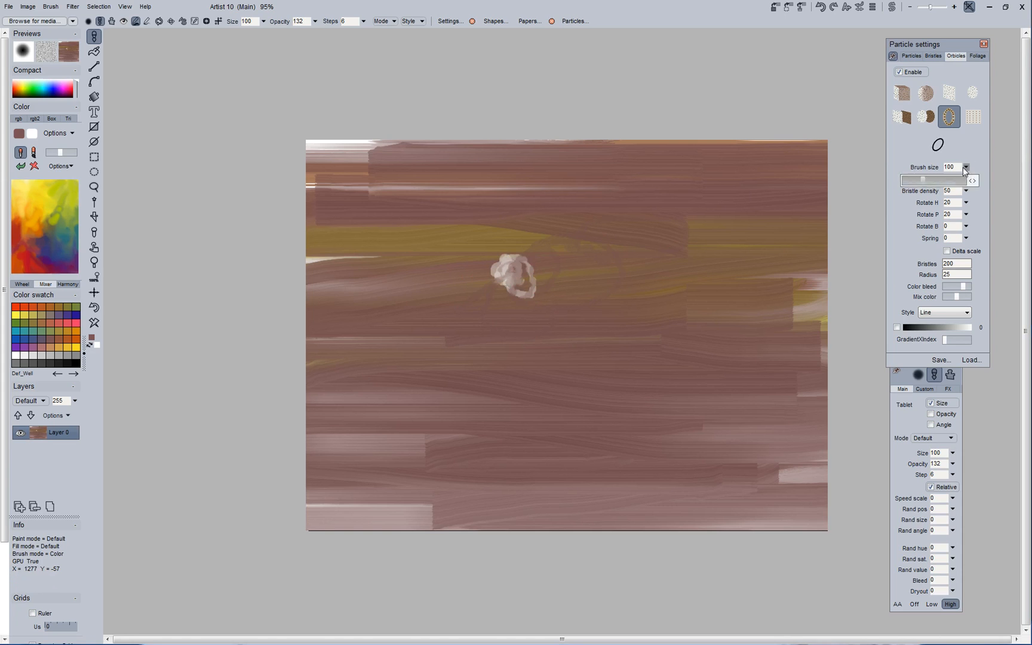
left_click(948, 181)
mouse_move(603, 299)
left_mouse_down()
mouse_move(620, 345)
mouse_move(507, 312)
left_mouse_up()
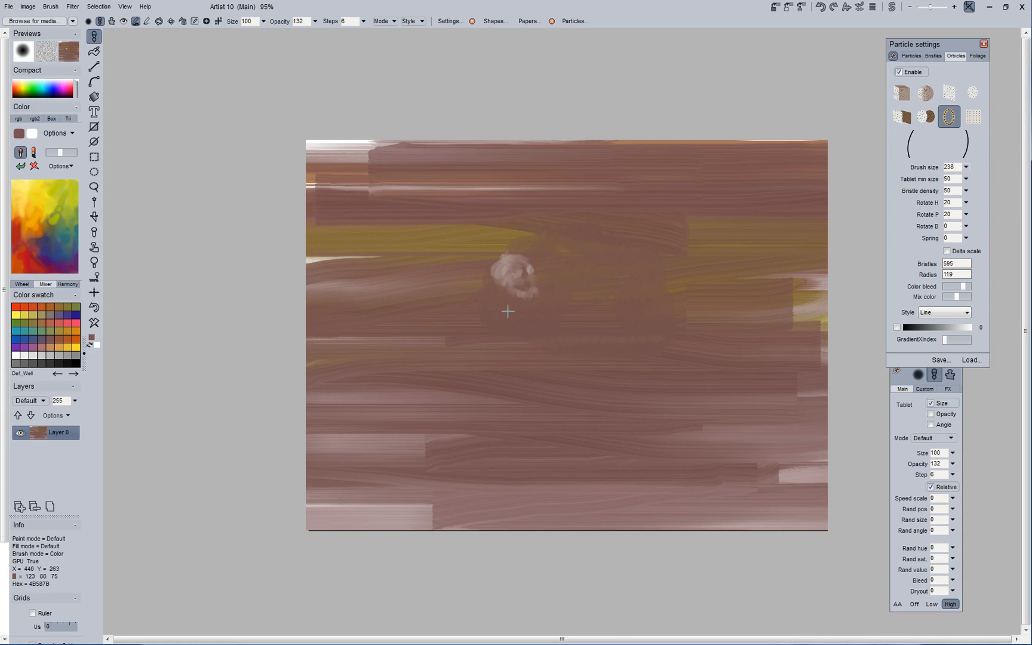
left_click(64, 245)
mouse_move(452, 275)
left_mouse_down()
mouse_move(578, 294)
mouse_move(726, 258)
mouse_move(785, 269)
mouse_move(740, 314)
left_mouse_up()
- Choose the Plane of points orbicle shape and paint dark olive and orange strokes over the middle and upper canvas
left_click(973, 116)
left_click(949, 93)
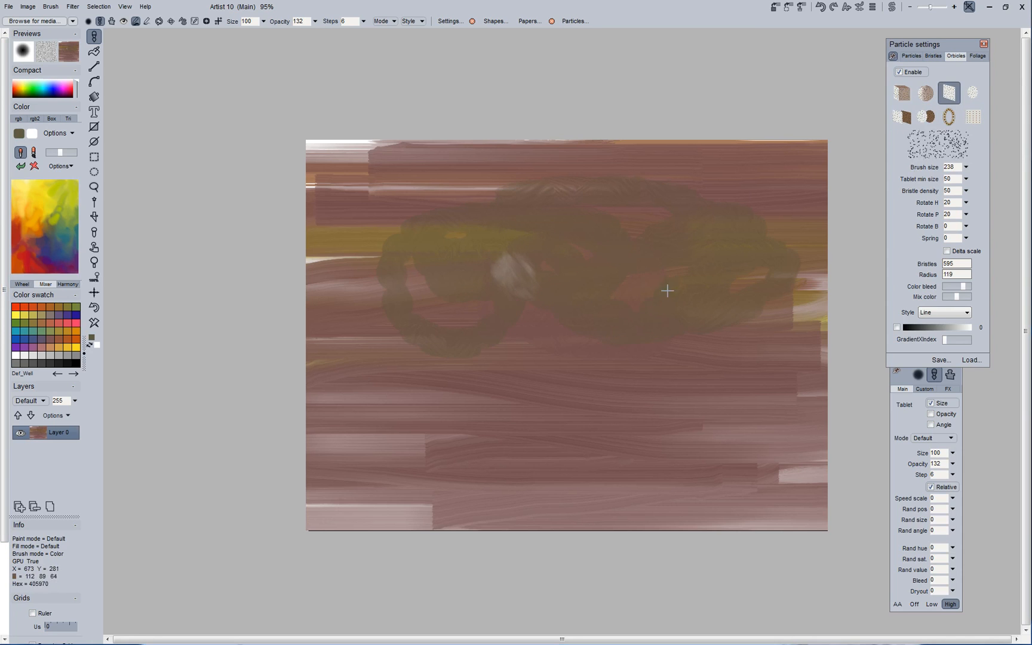
mouse_move(519, 281)
left_mouse_down()
mouse_move(502, 306)
mouse_move(453, 256)
mouse_move(387, 222)
mouse_move(446, 164)
left_mouse_up()
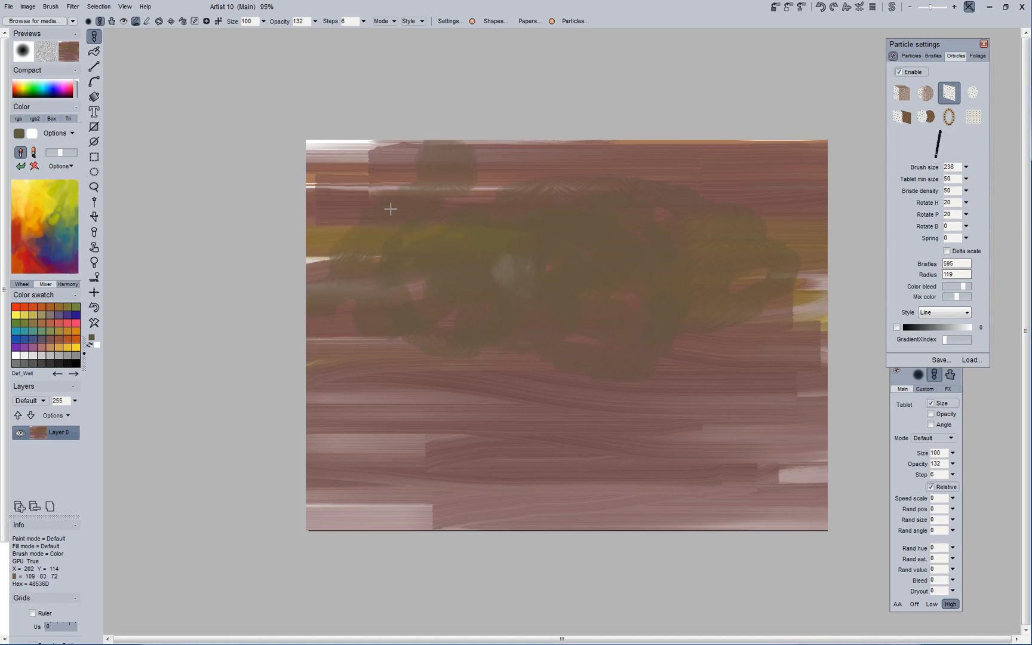
left_click_drag(33, 261, 23, 261)
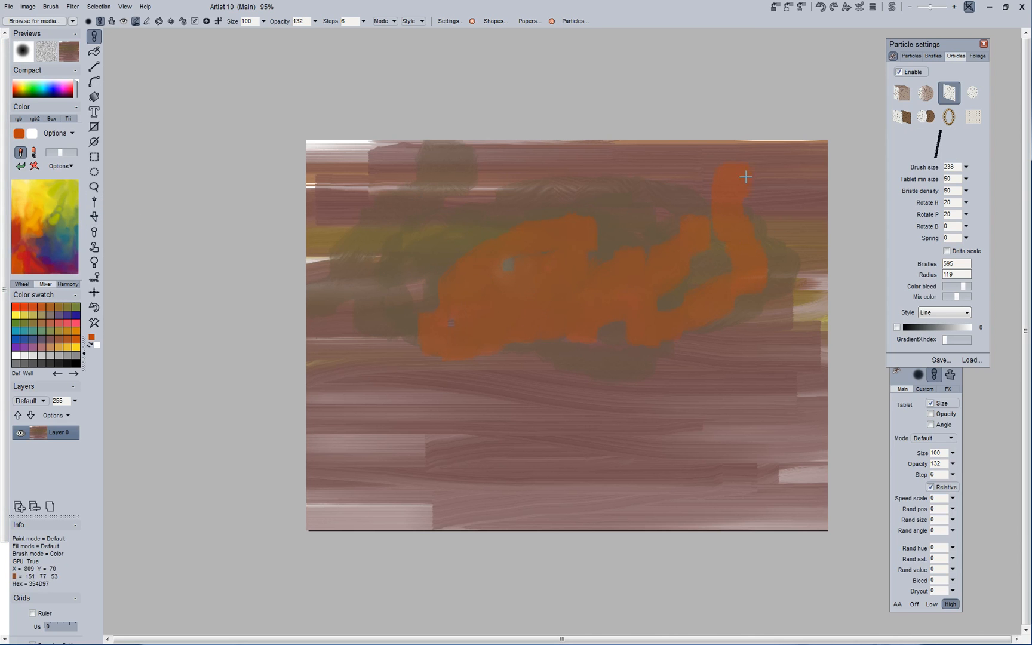
left_click_drag(753, 177, 773, 182)
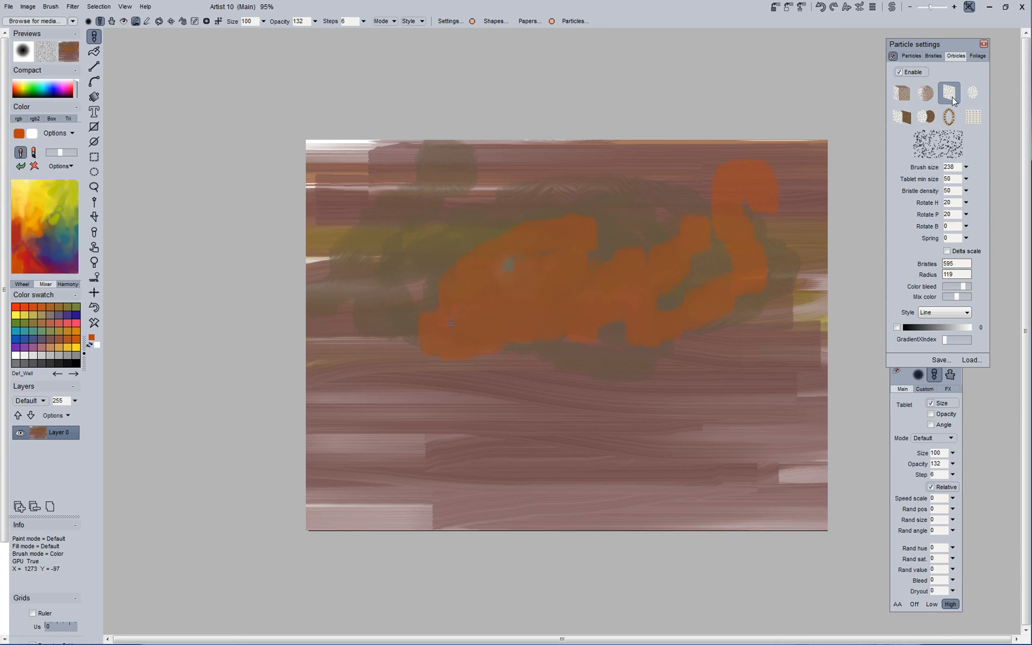
- Choose the round disc-of-points orbicle and paint orange strokes, raising the brush size to 300 for the lower canvas
left_click(972, 93)
left_click_drag(717, 304, 659, 296)
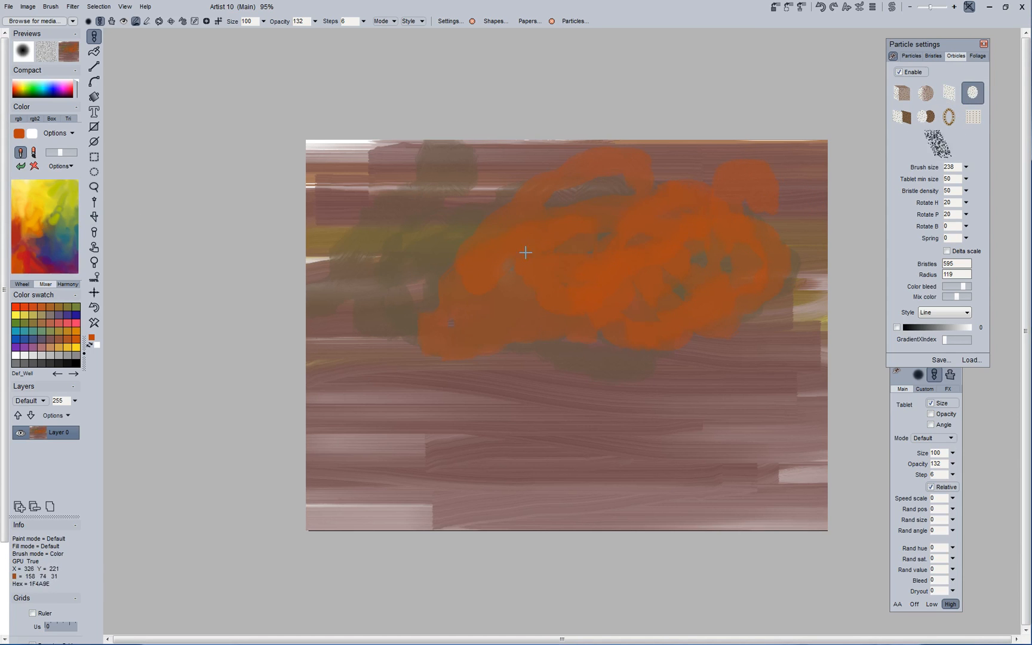
left_click_drag(391, 278, 471, 266)
left_click(967, 167)
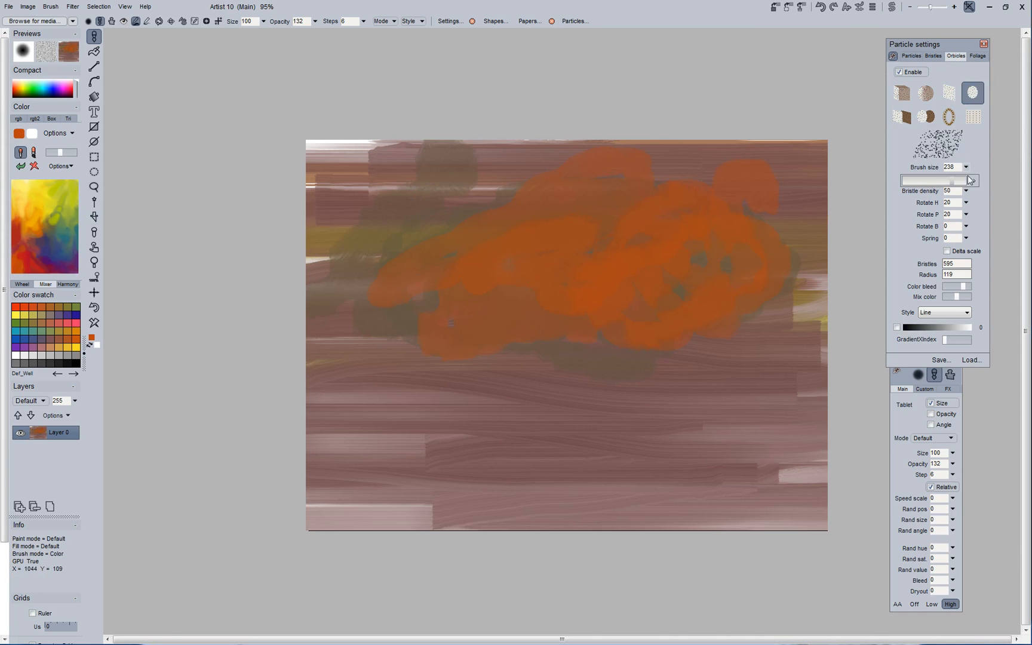
mouse_move(446, 441)
left_mouse_down()
mouse_move(661, 452)
mouse_move(599, 362)
left_mouse_up()
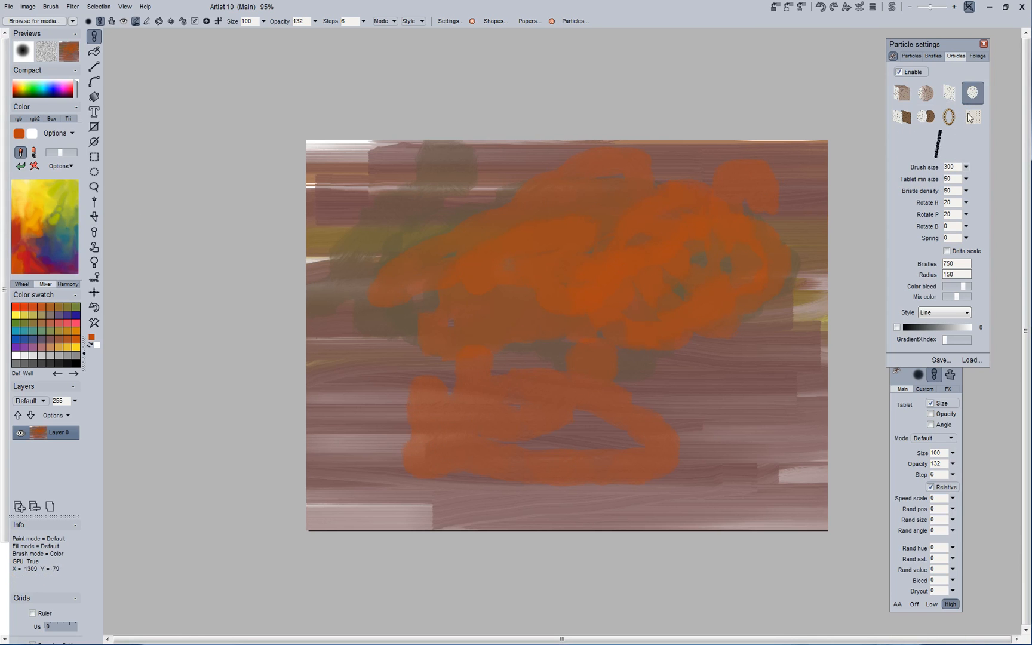
- Choose the filled disc orbicle shape beside the ring and paint twisting orange ribbons around the canvas
left_click(926, 118)
mouse_move(746, 251)
left_mouse_down()
mouse_move(799, 311)
mouse_move(554, 355)
mouse_move(458, 401)
mouse_move(388, 286)
mouse_move(478, 215)
mouse_move(717, 197)
mouse_move(585, 155)
left_mouse_up()
mouse_move(433, 185)
left_mouse_down()
mouse_move(370, 243)
mouse_move(386, 218)
mouse_move(379, 174)
mouse_move(448, 188)
mouse_move(218, 234)
left_mouse_up()
- Pick a golden yellow from the mixer and paint twisting ribbons over the canvas centre and lower part
left_click(37, 203)
mouse_move(386, 271)
left_mouse_down()
mouse_move(494, 267)
mouse_move(478, 294)
mouse_move(659, 317)
mouse_move(598, 272)
mouse_move(700, 300)
mouse_move(555, 244)
mouse_move(583, 259)
mouse_move(471, 342)
mouse_move(533, 298)
mouse_move(549, 307)
mouse_move(429, 366)
left_mouse_up()
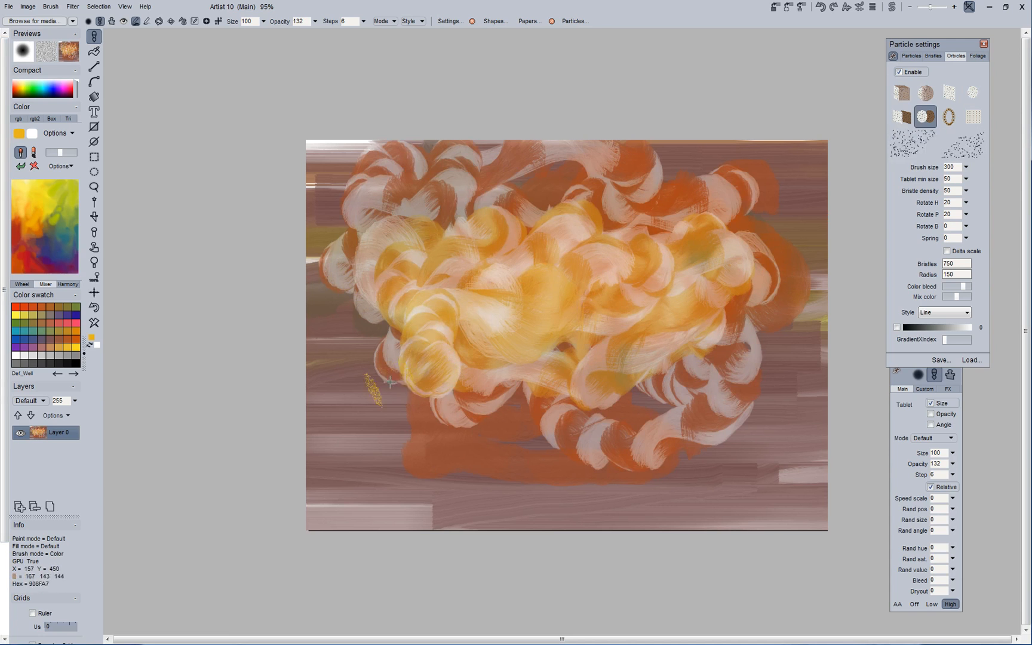
mouse_move(374, 412)
left_mouse_down()
mouse_move(432, 426)
mouse_move(465, 403)
mouse_move(493, 414)
mouse_move(532, 403)
mouse_move(452, 435)
mouse_move(368, 317)
mouse_move(294, 317)
mouse_move(341, 388)
mouse_move(390, 336)
left_mouse_up()
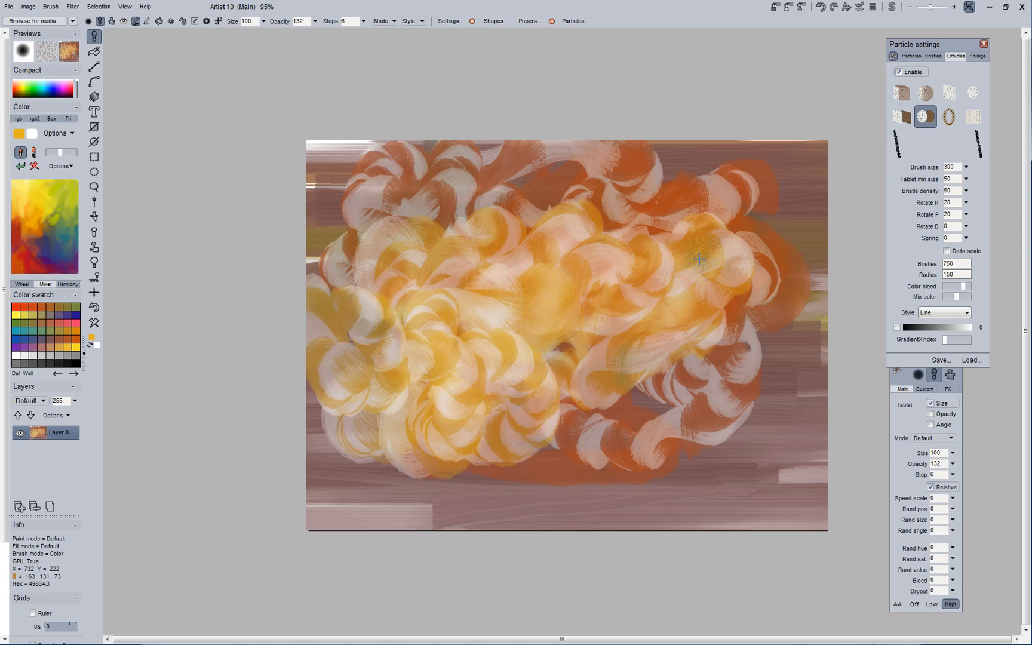
- Try a swirling dark purple orbicle stroke at the canvas centre and undo it
left_click(45, 239)
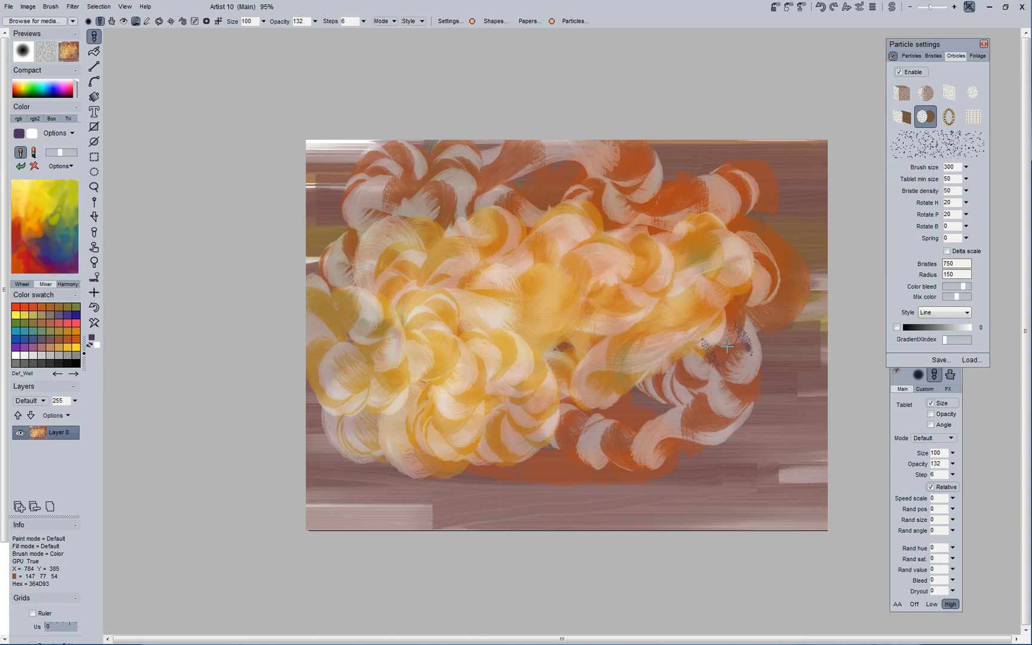
mouse_move(587, 334)
left_mouse_down()
mouse_move(541, 369)
mouse_move(537, 320)
left_mouse_up()
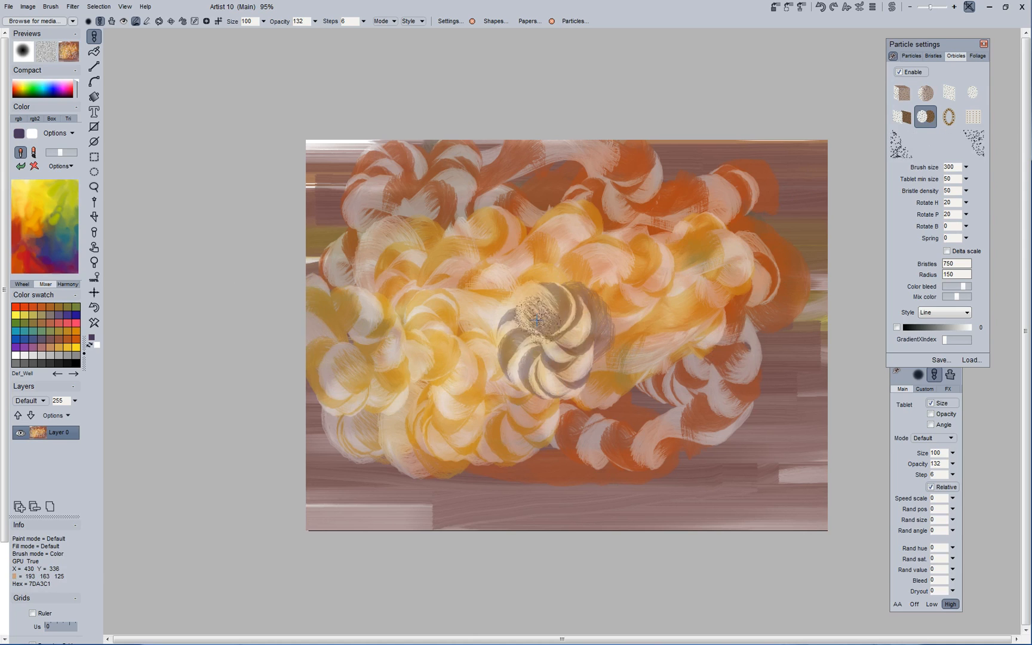
key("ctrl+z")
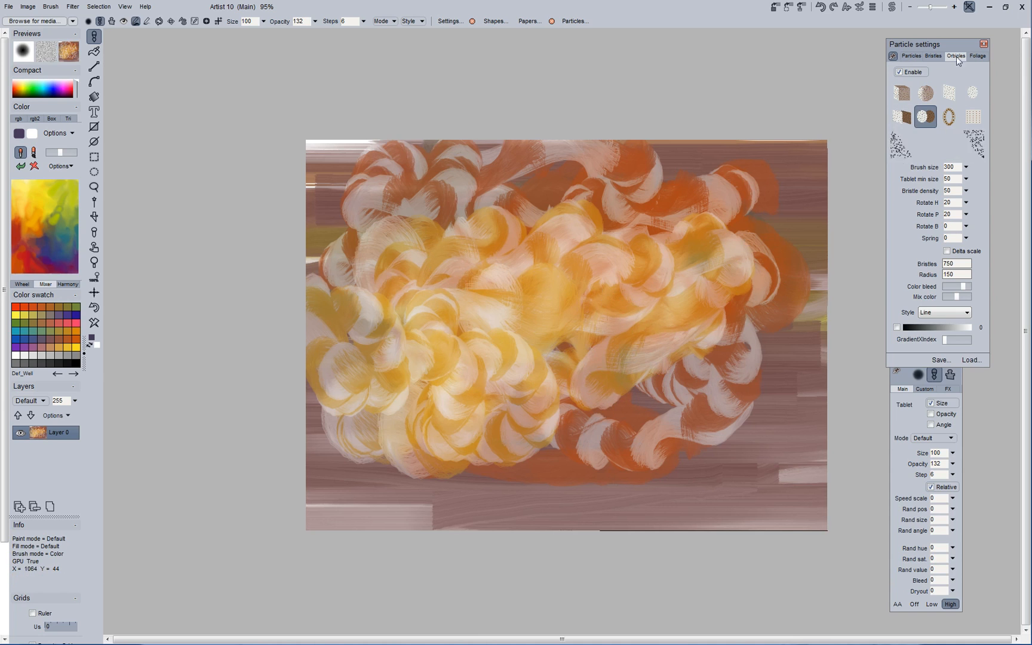
- Disable the orbicle brush, enable Foliage and load the red-leaved tree preset
left_click(898, 72)
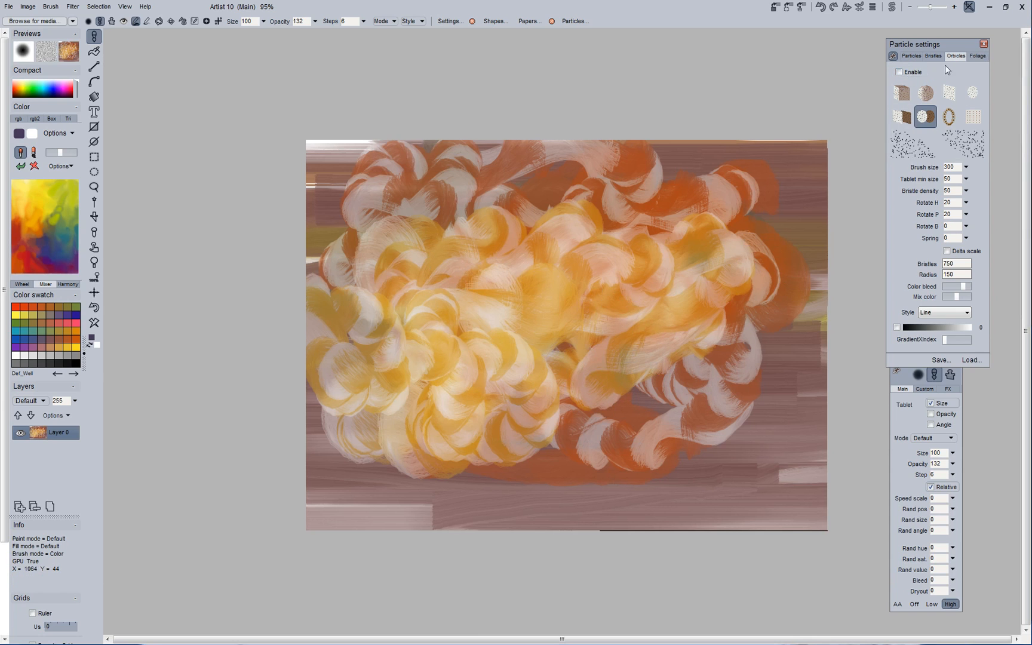
left_click(980, 55)
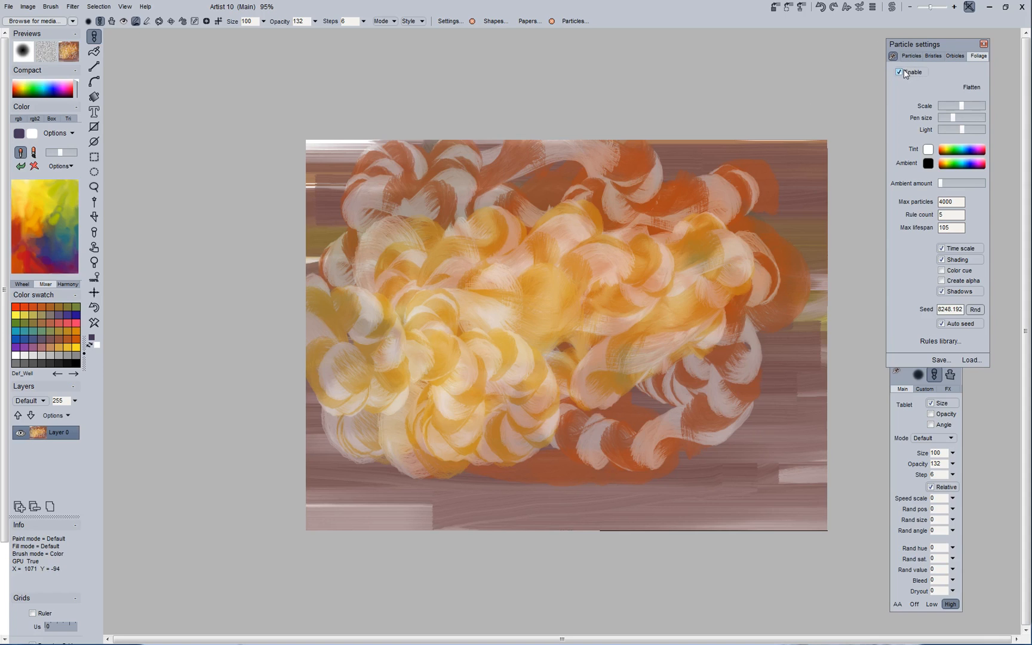
left_click(972, 360)
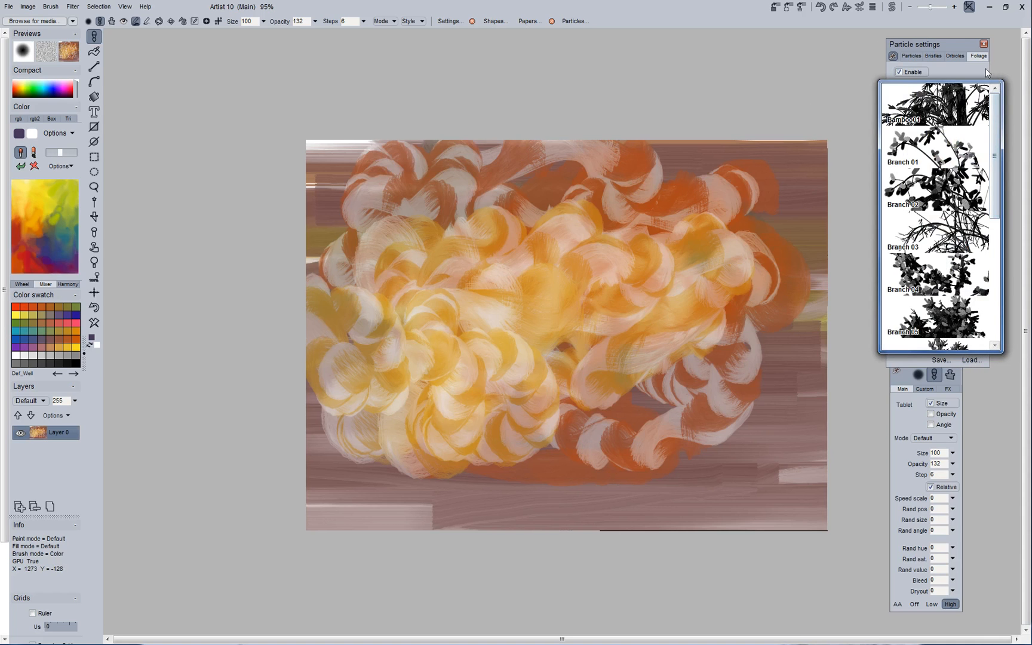
left_click_drag(956, 47, 947, 45)
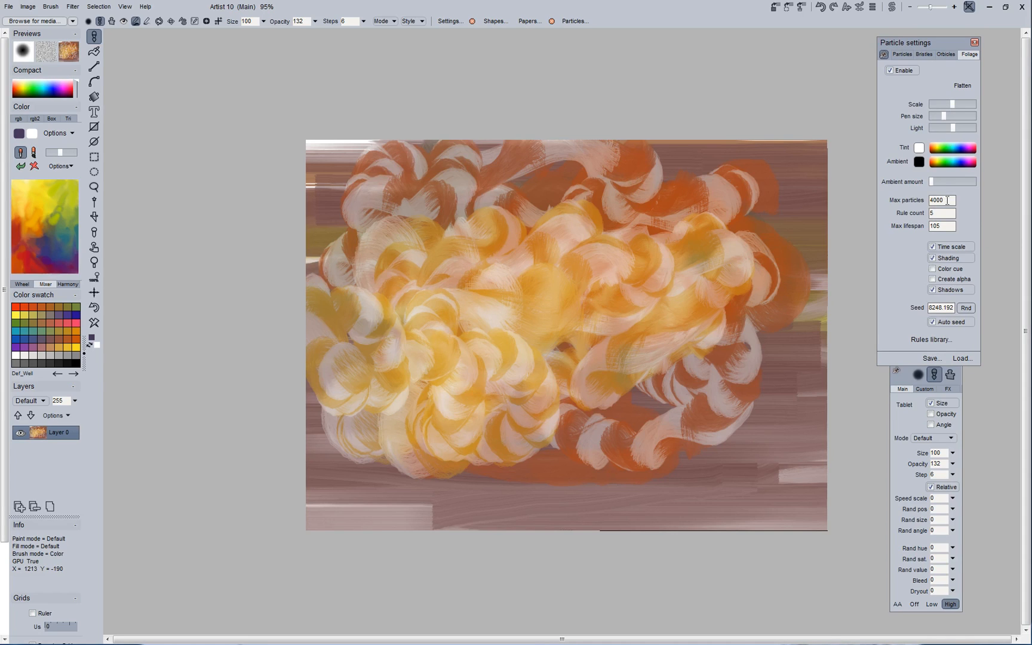
left_click(937, 342)
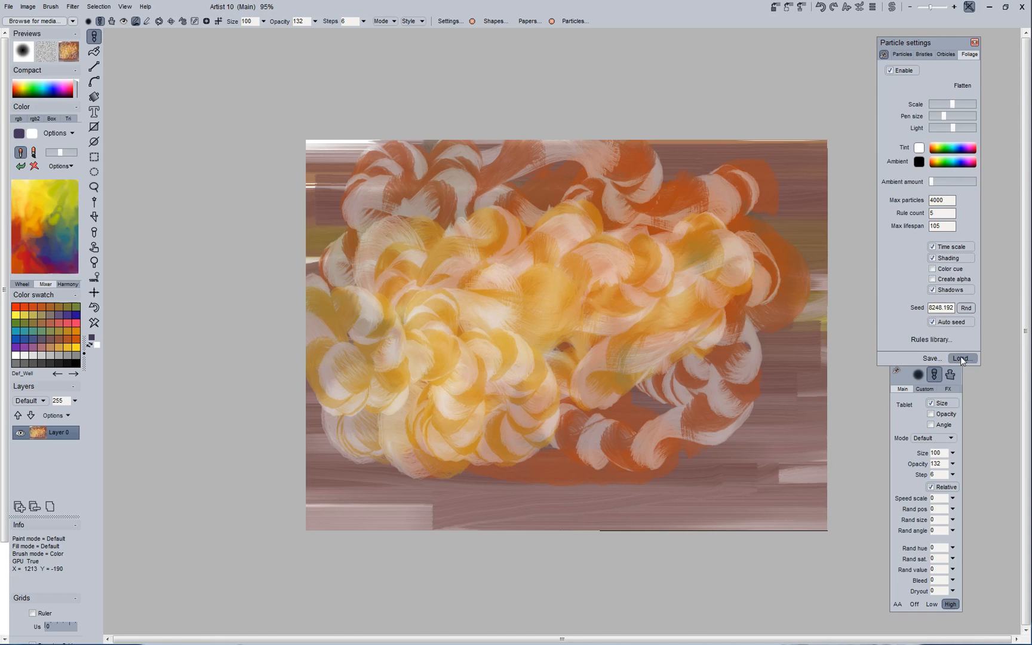
left_click_drag(986, 213, 983, 156)
left_click(923, 96)
- Plant four red-leaved foliage trees across the canvas
left_click(637, 442)
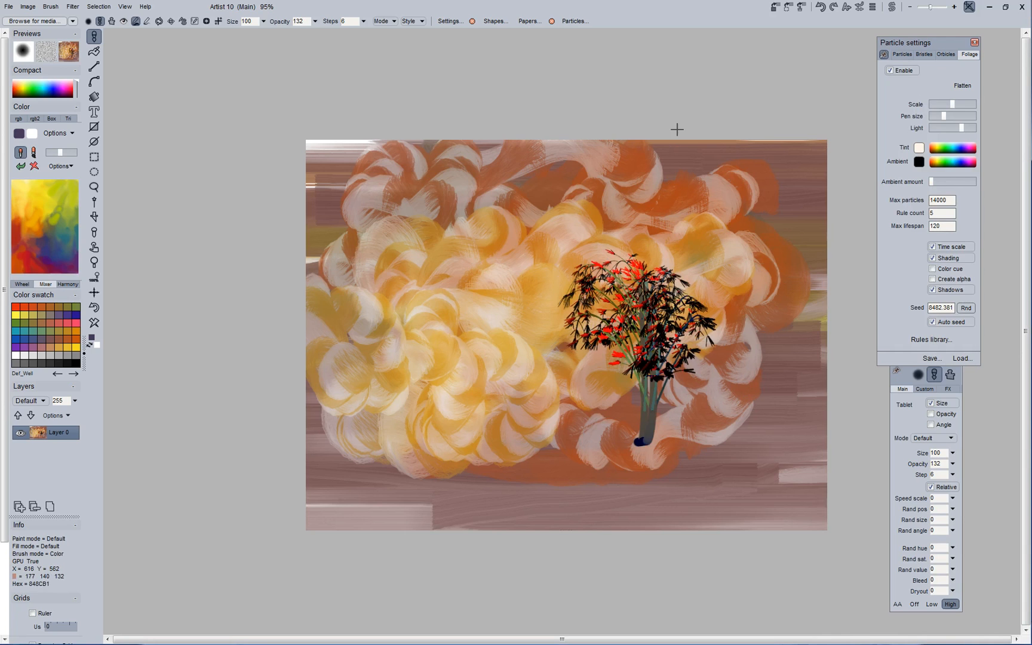
left_click(547, 441)
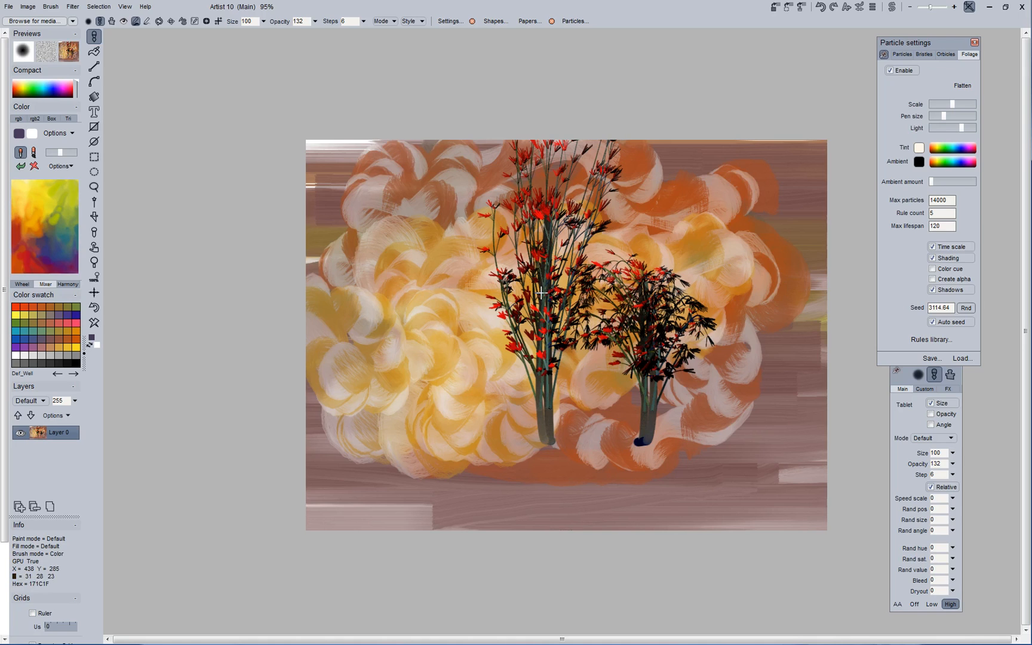
left_click(445, 488)
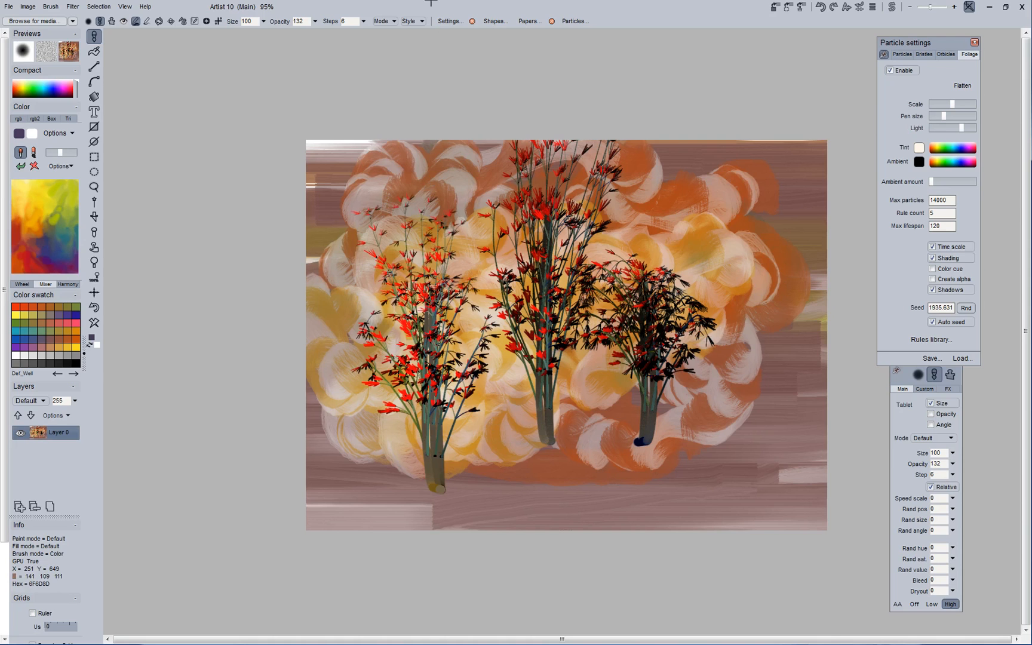
left_click(740, 481)
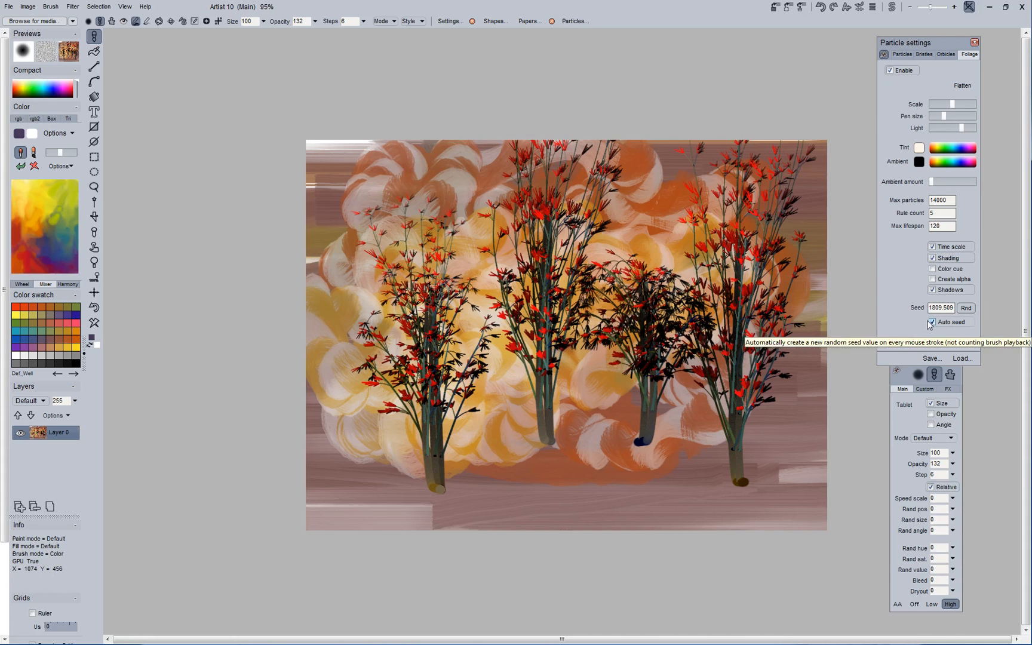
- Undo all four foliage trees on the canvas
key("ctrl+z")
key("ctrl+z")
key("ctrl+z")
key("ctrl+z")
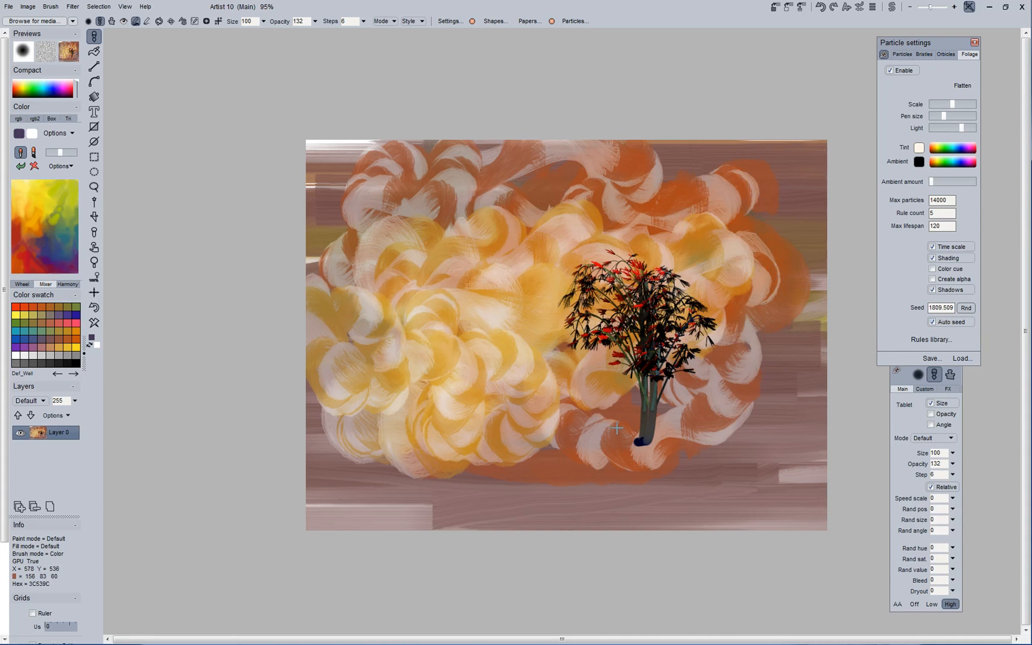
- Grow one trial foliage tree and undo it, and grow five tall trees with long upward strokes across the canvas
left_click_drag(667, 474, 644, 134)
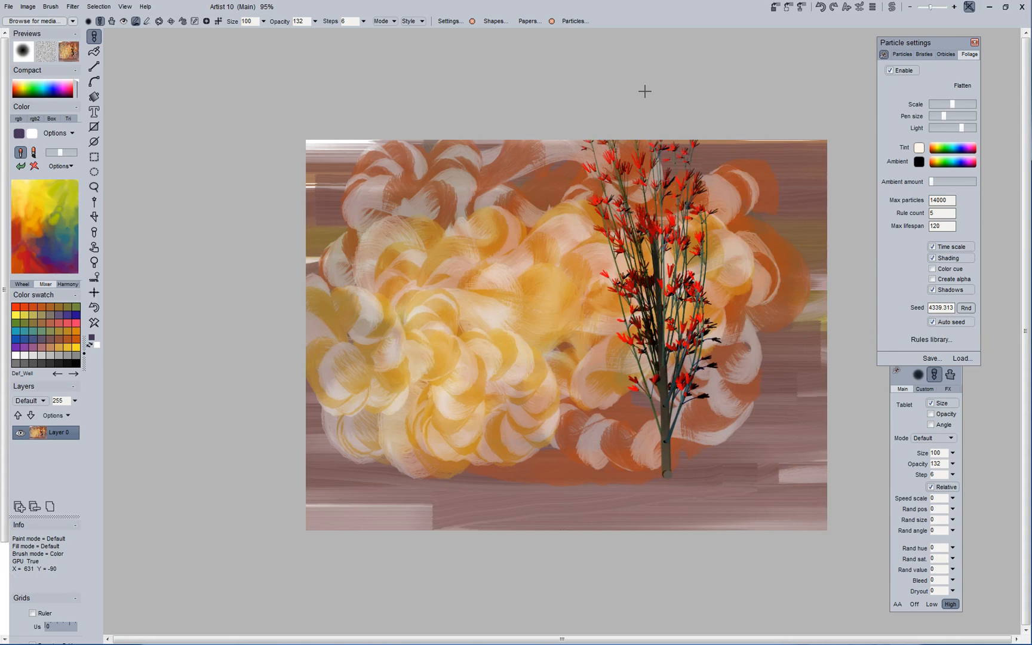
key("ctrl+z")
left_click_drag(564, 474, 562, 115)
left_click_drag(676, 446, 674, 132)
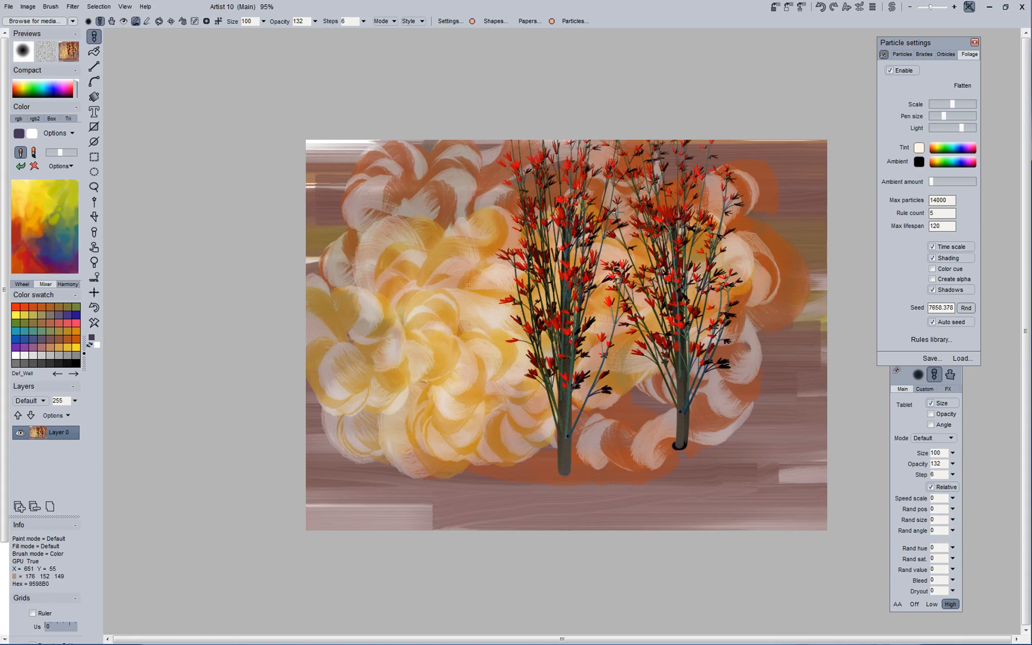
left_click_drag(458, 500, 491, 149)
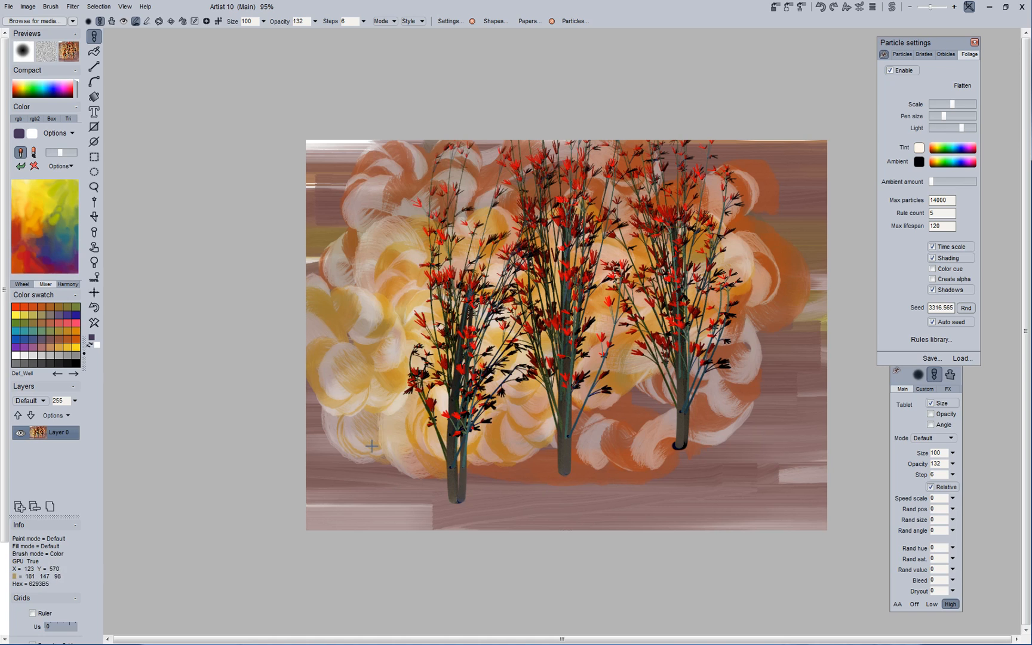
left_click_drag(377, 447, 411, 115)
left_click_drag(734, 486, 755, 115)
- Undo the five tall foliage trees
key("ctrl+z")
key("ctrl+z")
key("ctrl+z")
key("ctrl+z")
key("ctrl+z")
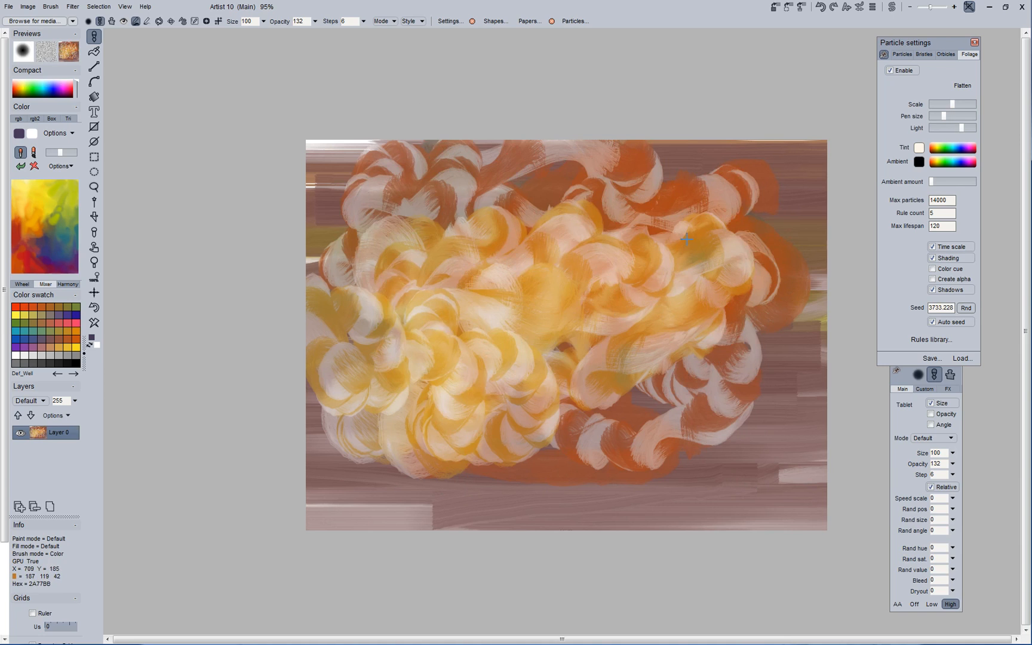
- Switch to the blank swap canvas and fill it with a vertical linear gradient, black below and white above
left_click(890, 8)
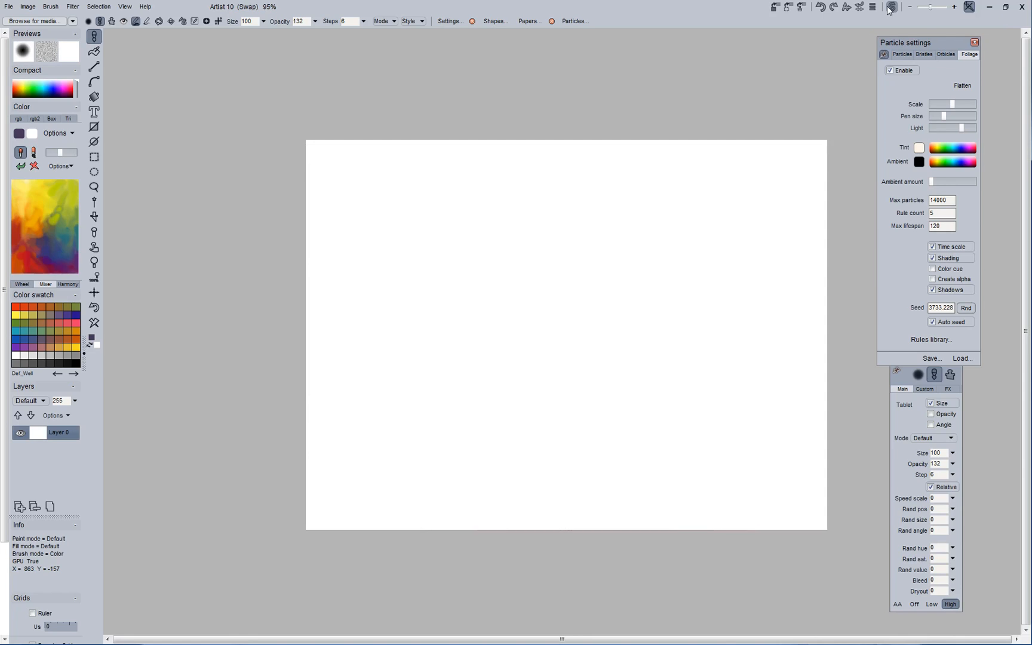
left_click(99, 103)
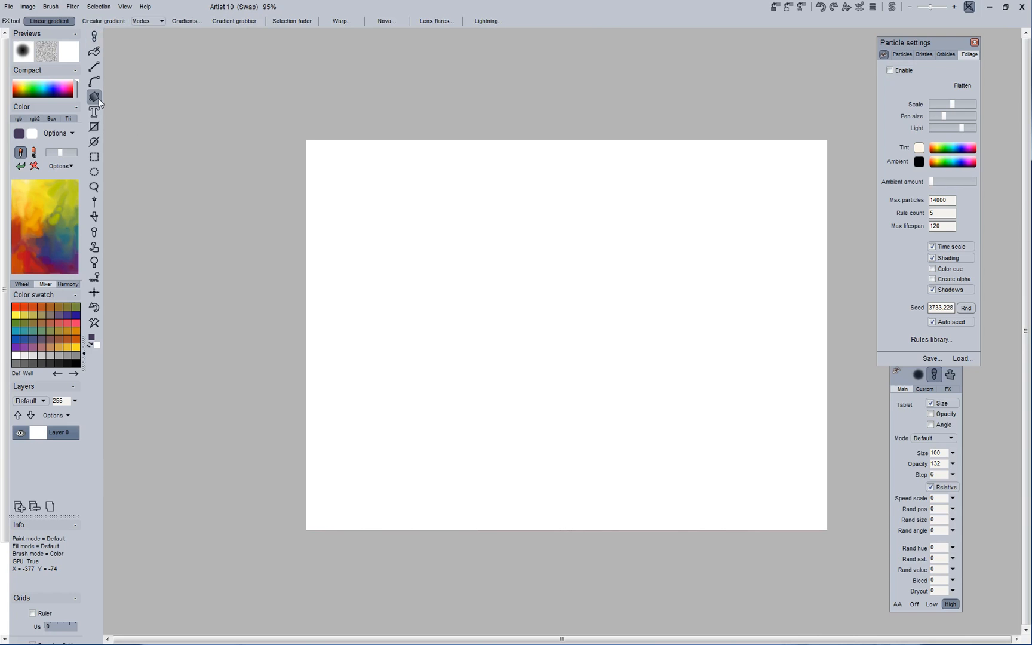
mouse_move(515, 445)
left_mouse_down()
mouse_move(519, 223)
mouse_move(517, 414)
left_mouse_up()
left_click_drag(522, 456, 523, 278)
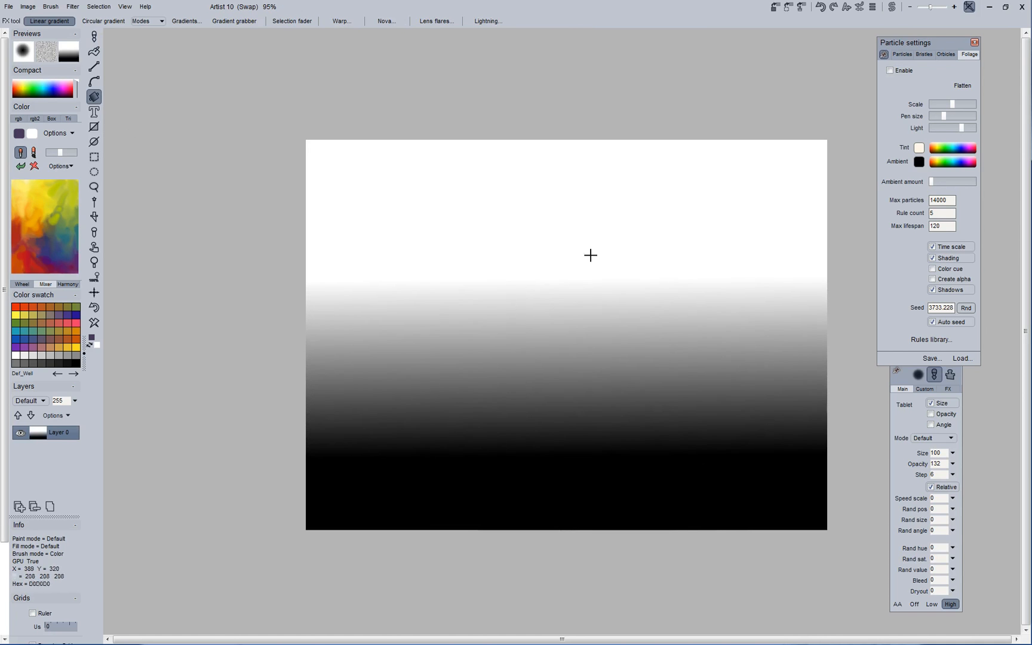
- Switch back to the main painting at 80% zoom and bring the grid and Z scale guide settings into view
left_click(891, 7)
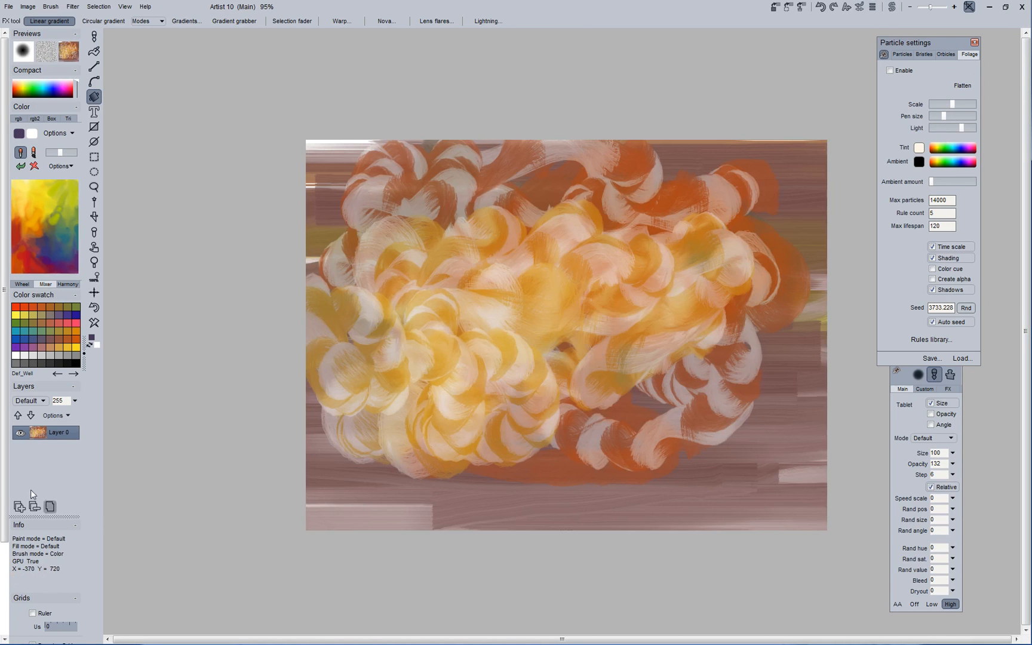
scroll(3, 611, "down", 4)
scroll(4, 591, "up", 3)
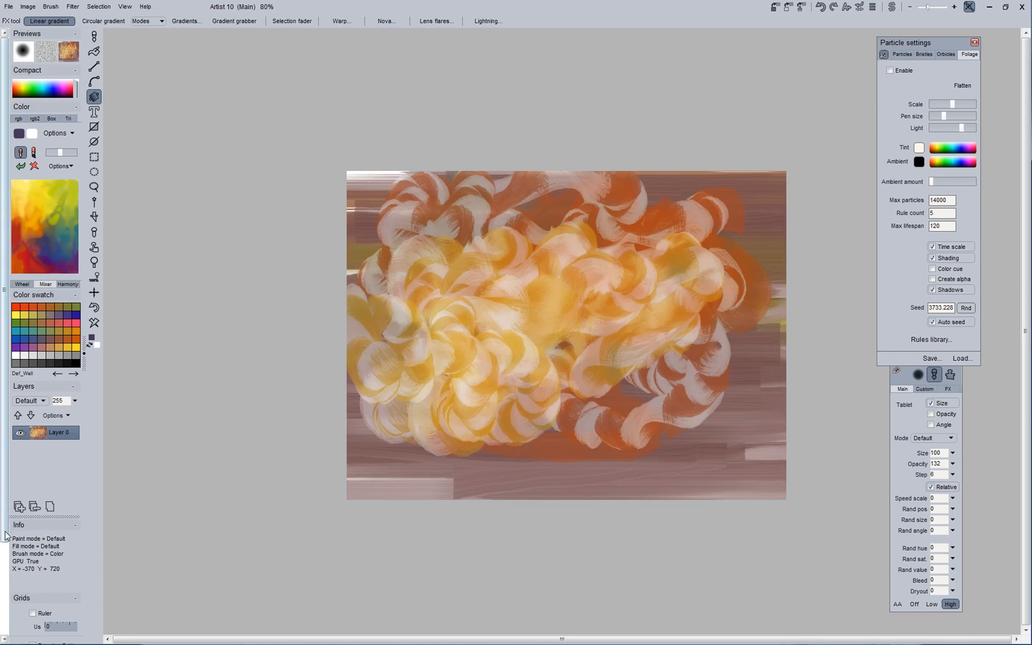
left_click_drag(5, 534, 5, 630)
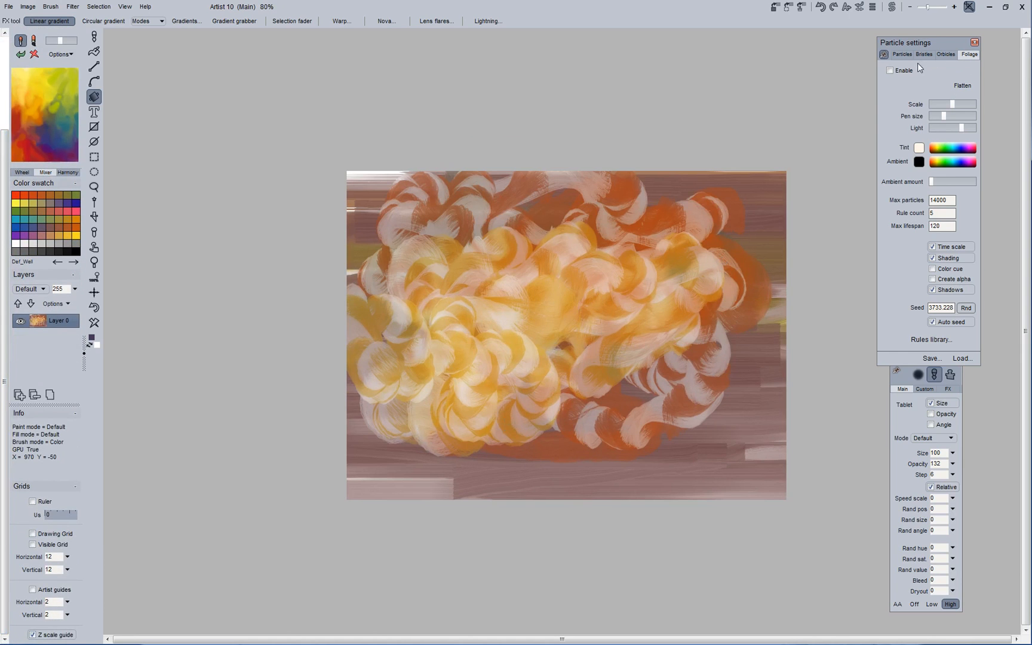
- Enable foliage painting and load the Shrub 02 foliage preset
left_click(902, 69)
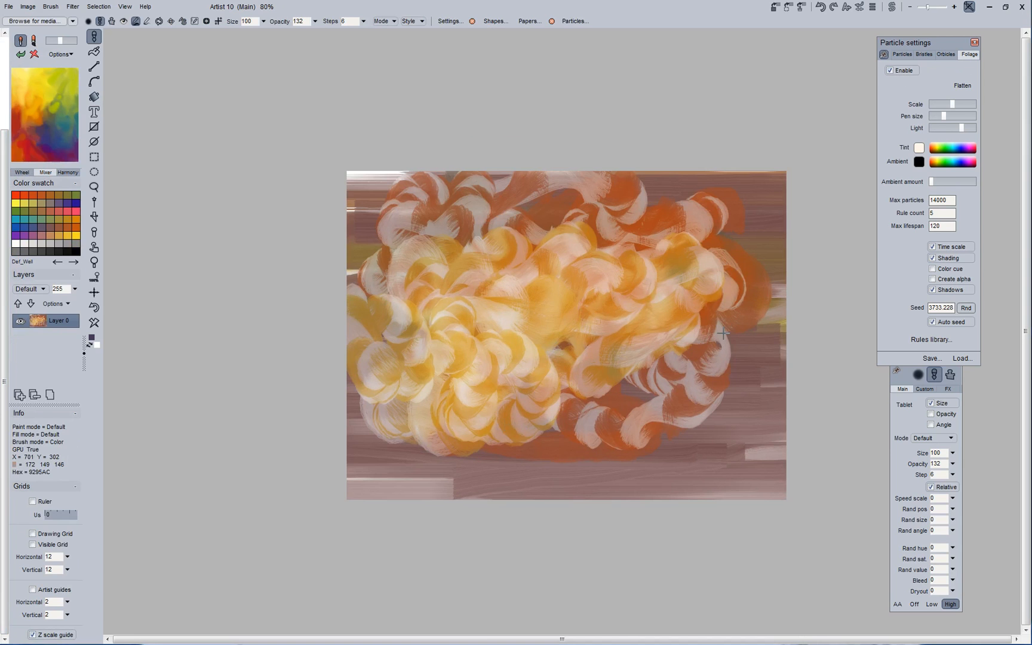
left_click(972, 360)
scroll(980, 281, "up", 1)
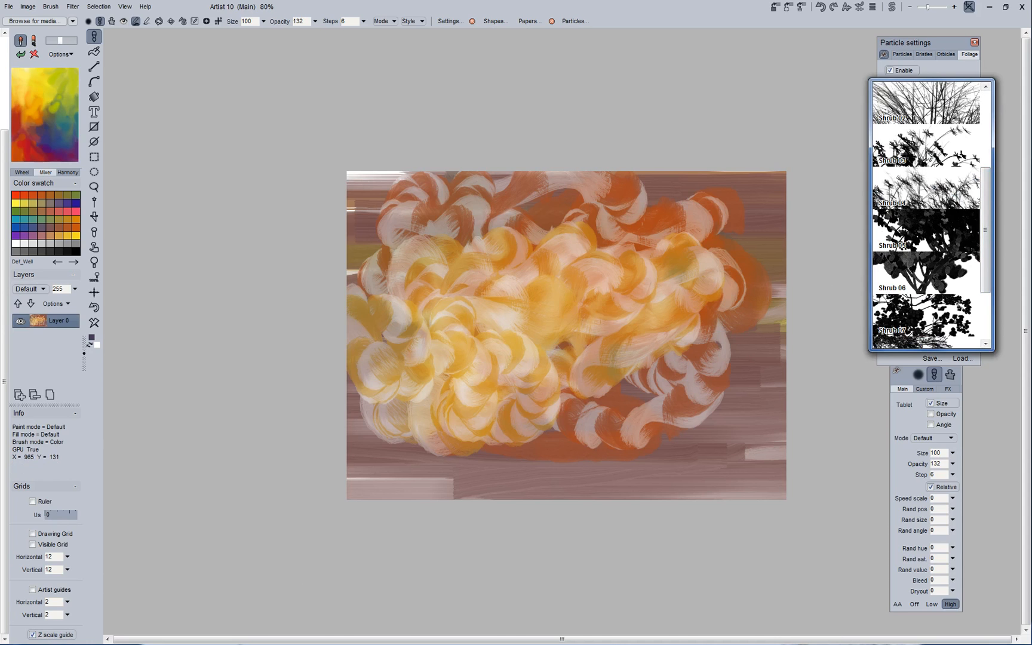
left_click(933, 118)
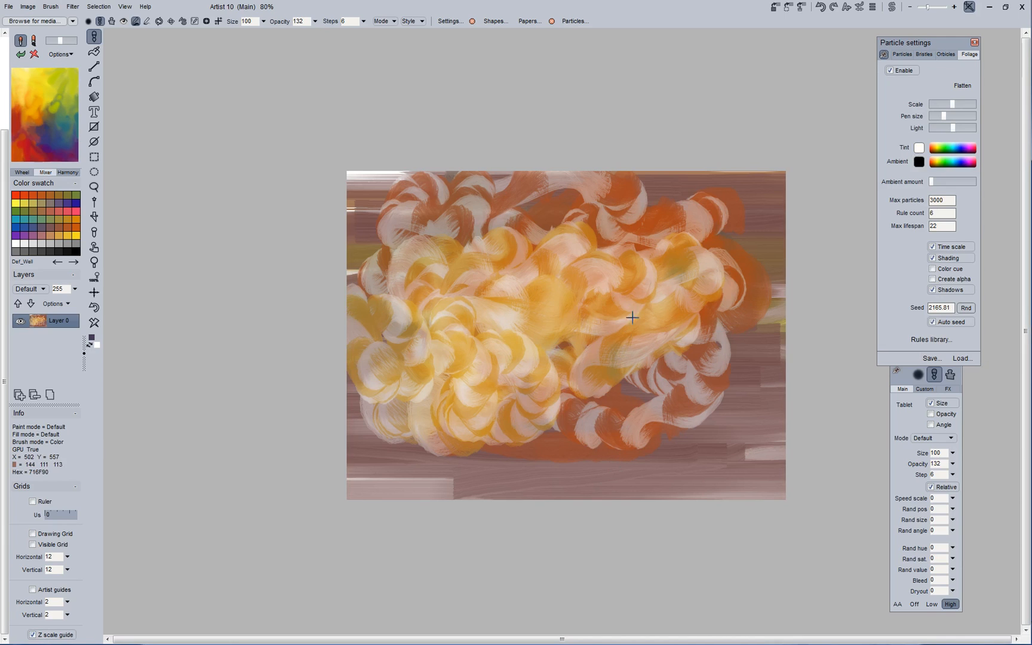
- Grow trial shrubs at different heights on the main painting and undo them
left_click(590, 401)
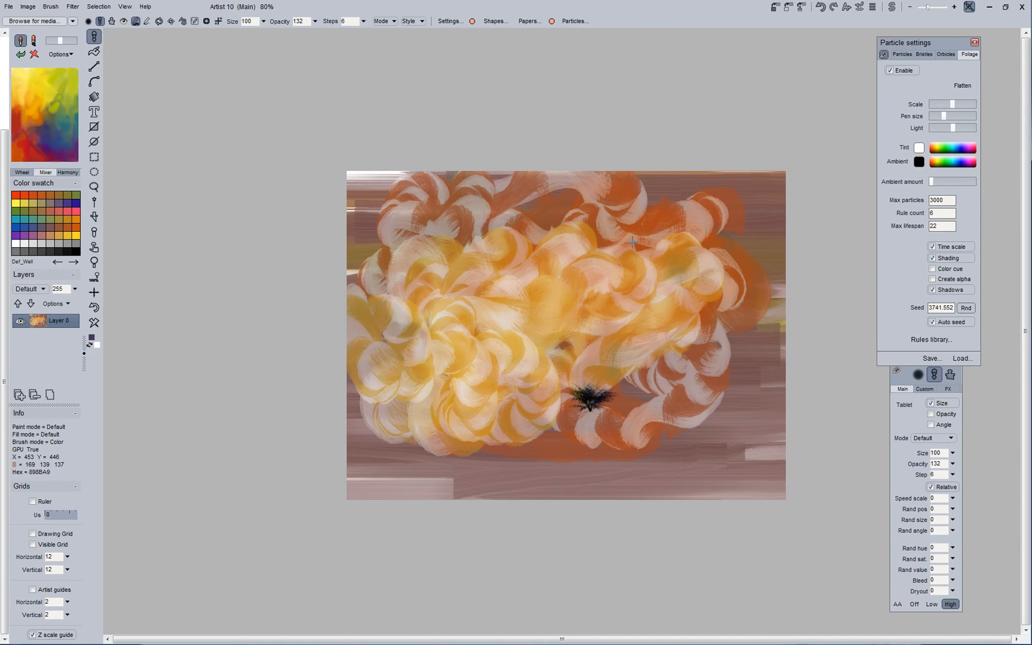
left_click(659, 335)
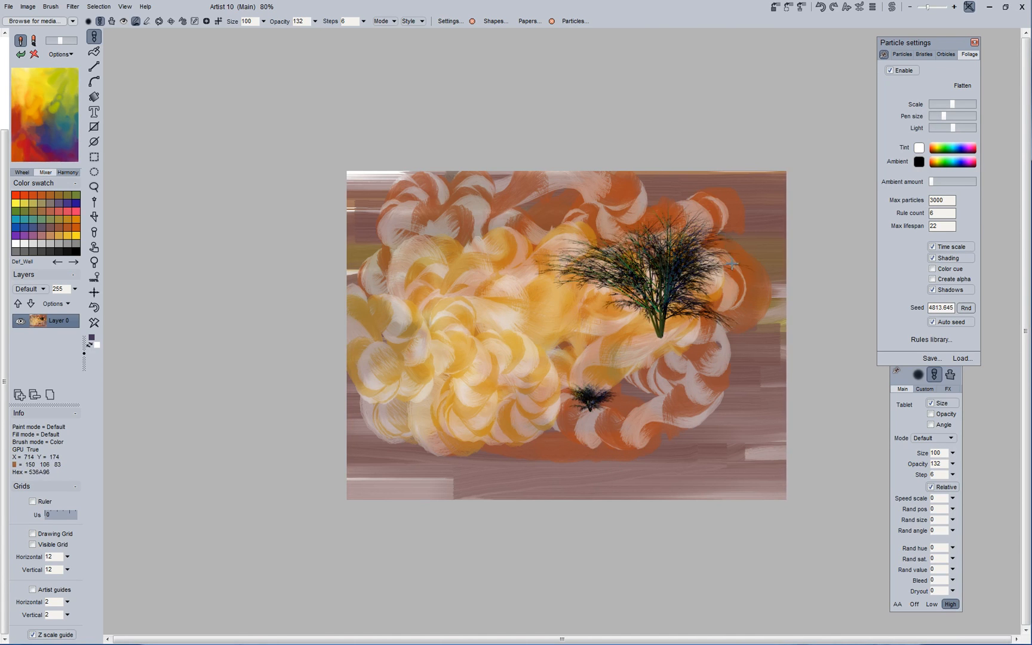
left_click(734, 255)
key("ctrl+z")
key("ctrl+z")
key("ctrl+z")
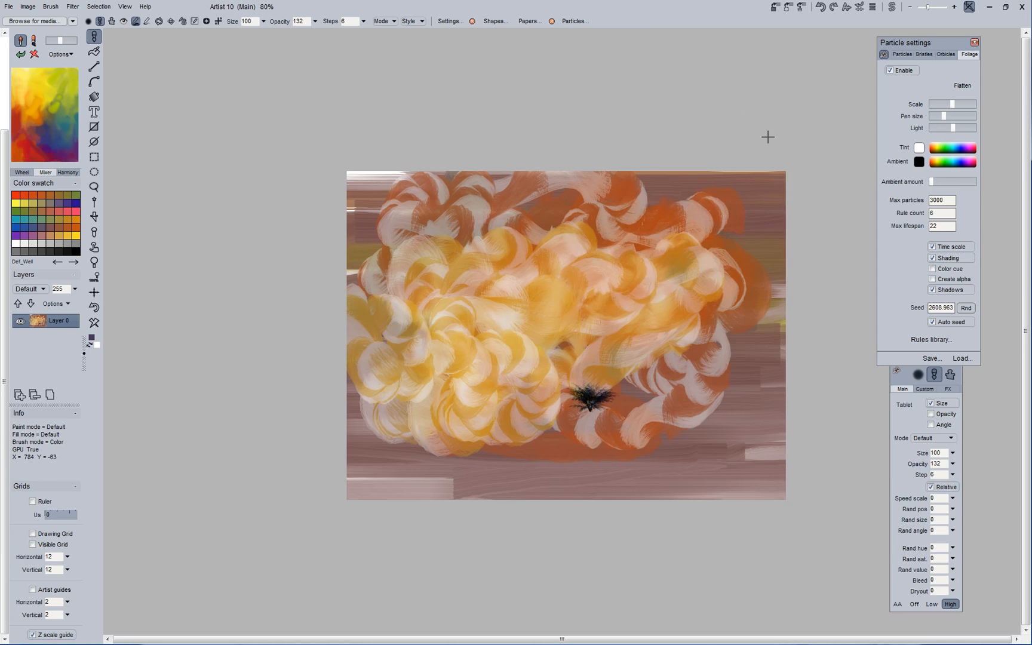
- Refill the swap canvas with a vertical linear gradient, black above and white below, and re-enable foliage on the main painting
left_click(891, 7)
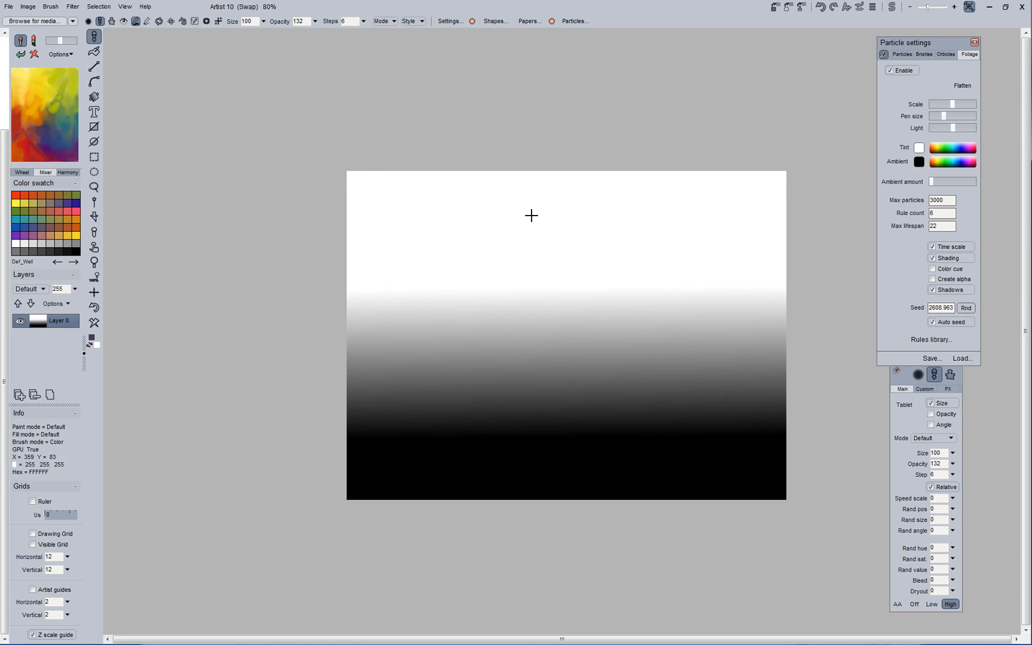
left_click(94, 98)
left_click_drag(548, 235, 548, 426)
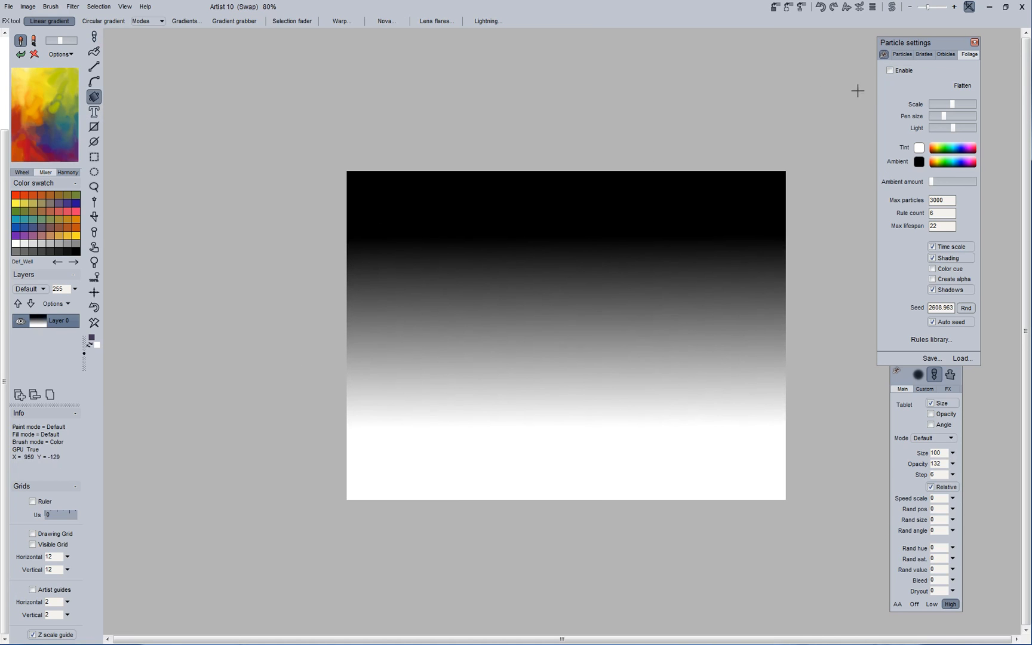
left_click(891, 7)
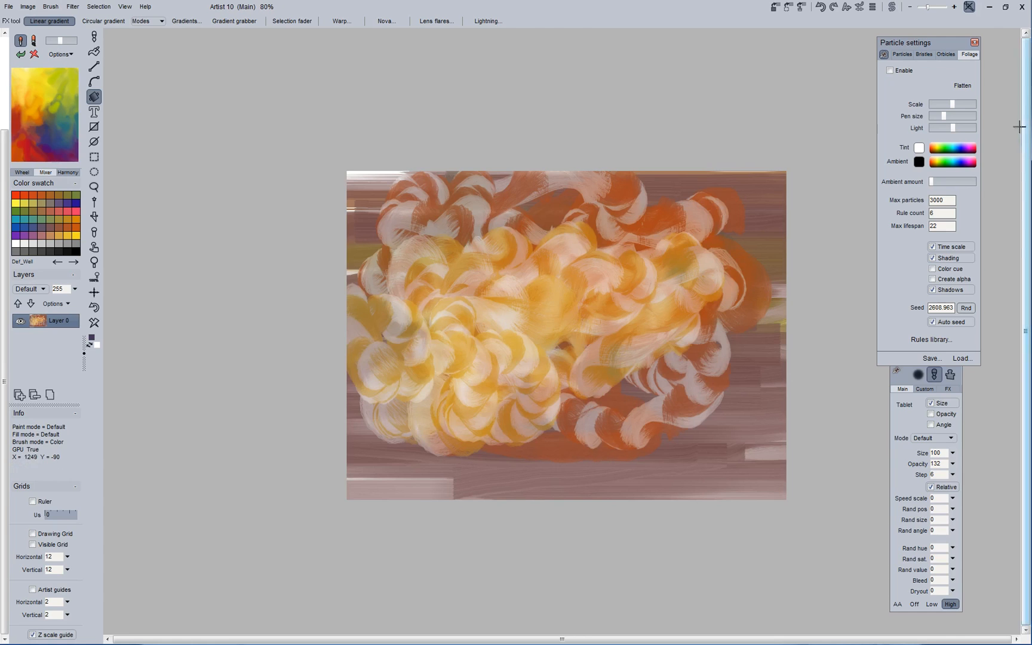
left_click(903, 70)
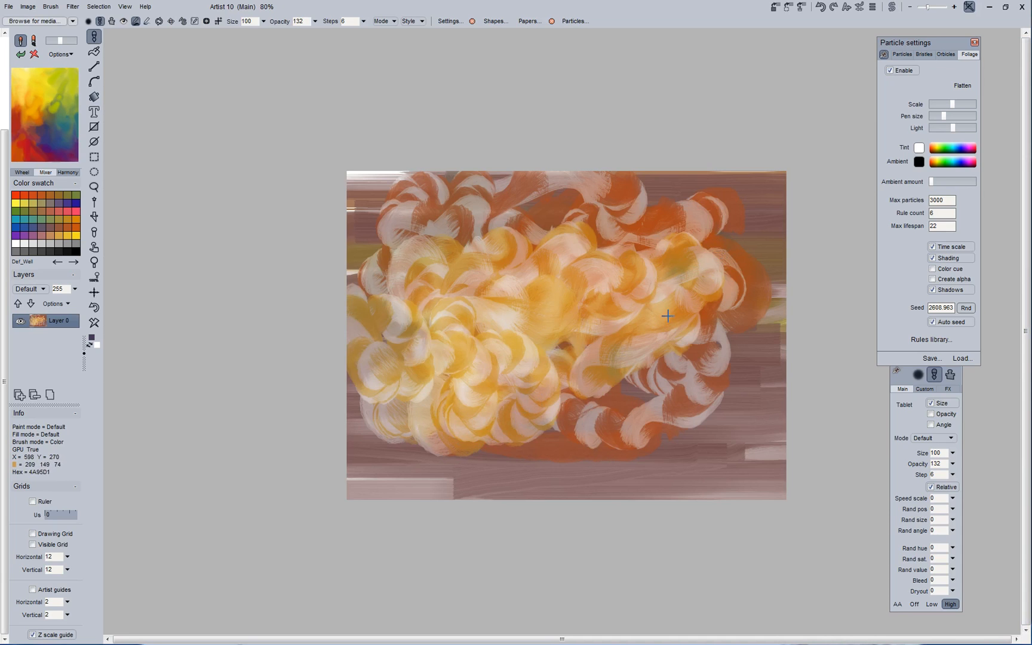
- Grow several shrubs on the main painting, spread from the lower foreground to the upper distance
left_click(455, 463)
left_click(612, 337)
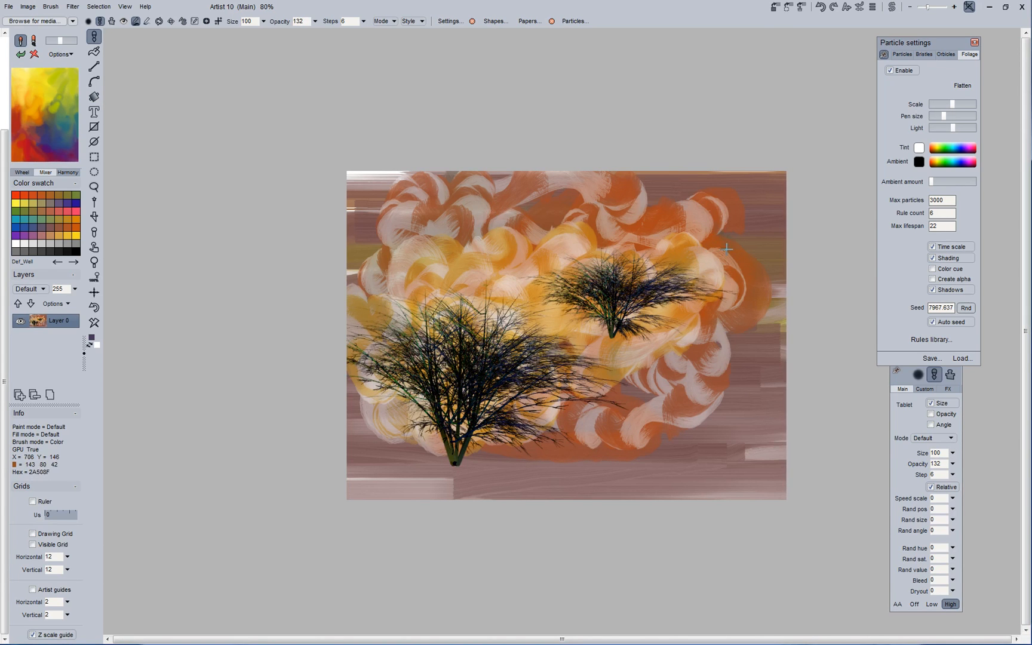
left_click(750, 288)
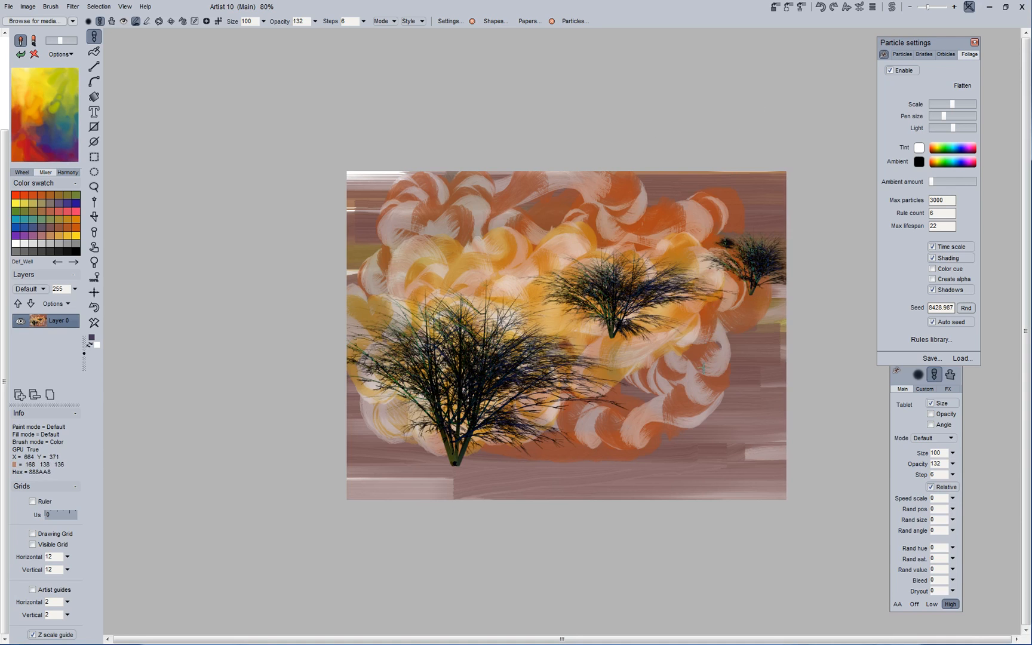
left_click(667, 429)
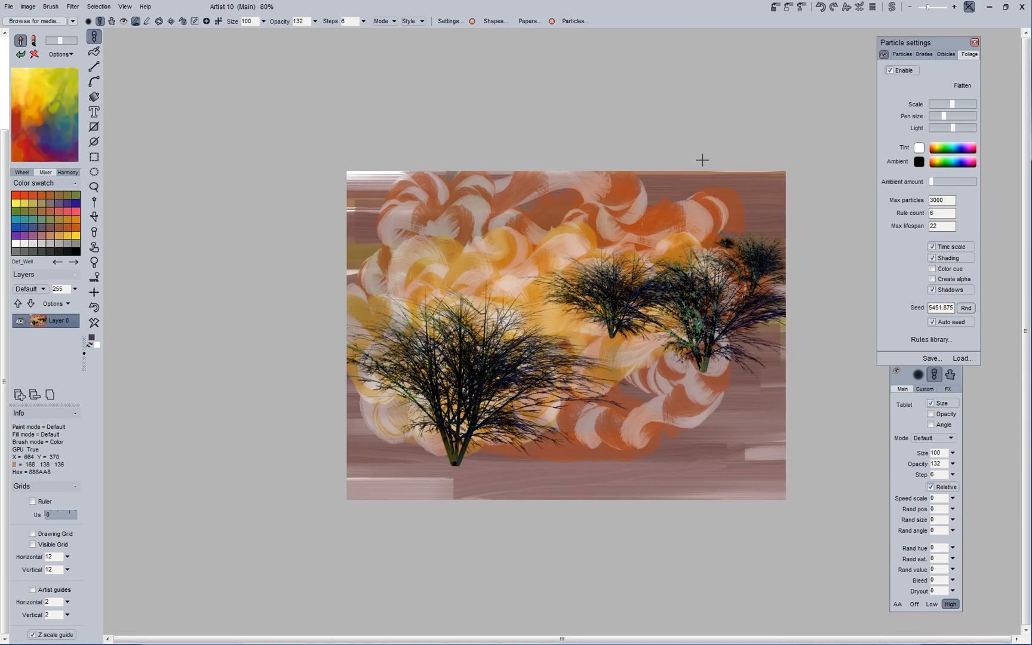
left_click(503, 305)
- Undo all the shrubs grown on the main painting
key("ctrl+z")
key("ctrl+z")
key("ctrl+z")
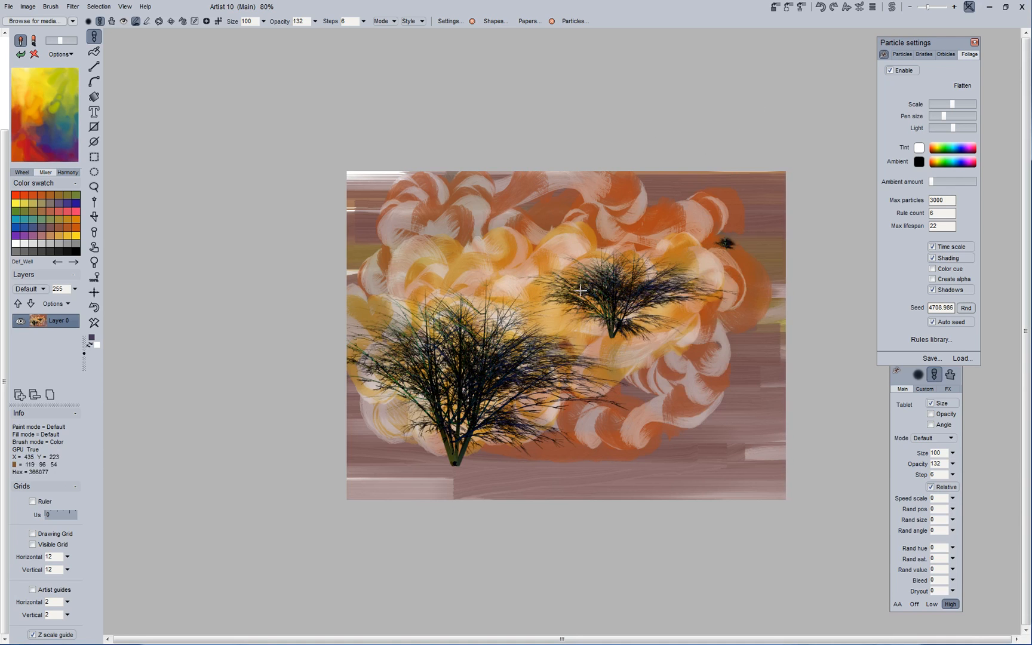
key("ctrl+z")
key("ctrl+z")
- Add a layer above the painting, and grow one trial shrub on it and undo it
left_click(19, 394)
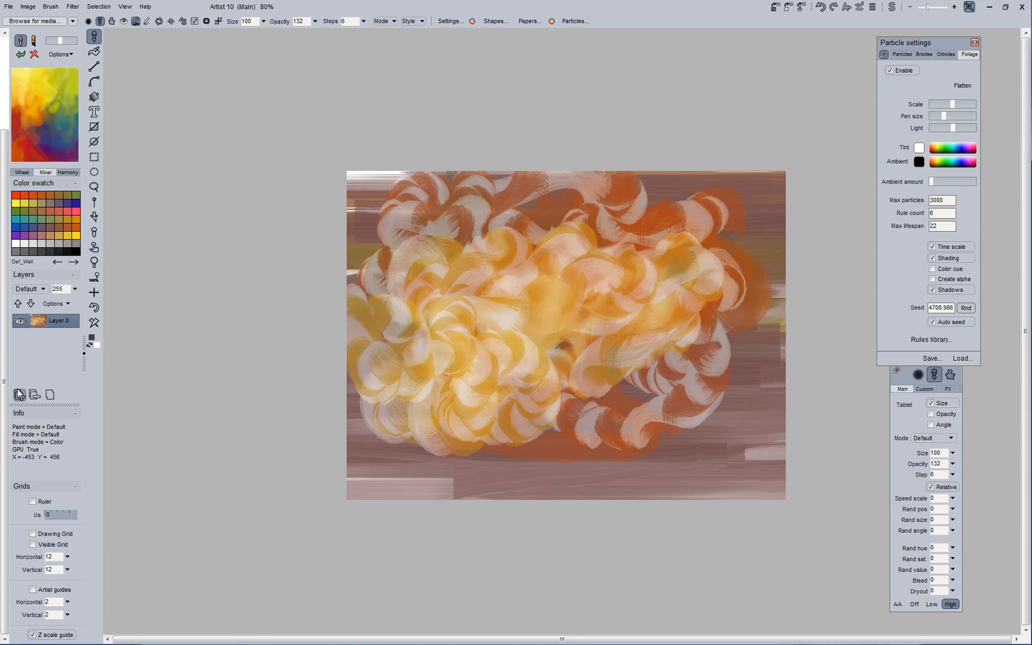
left_click(621, 432)
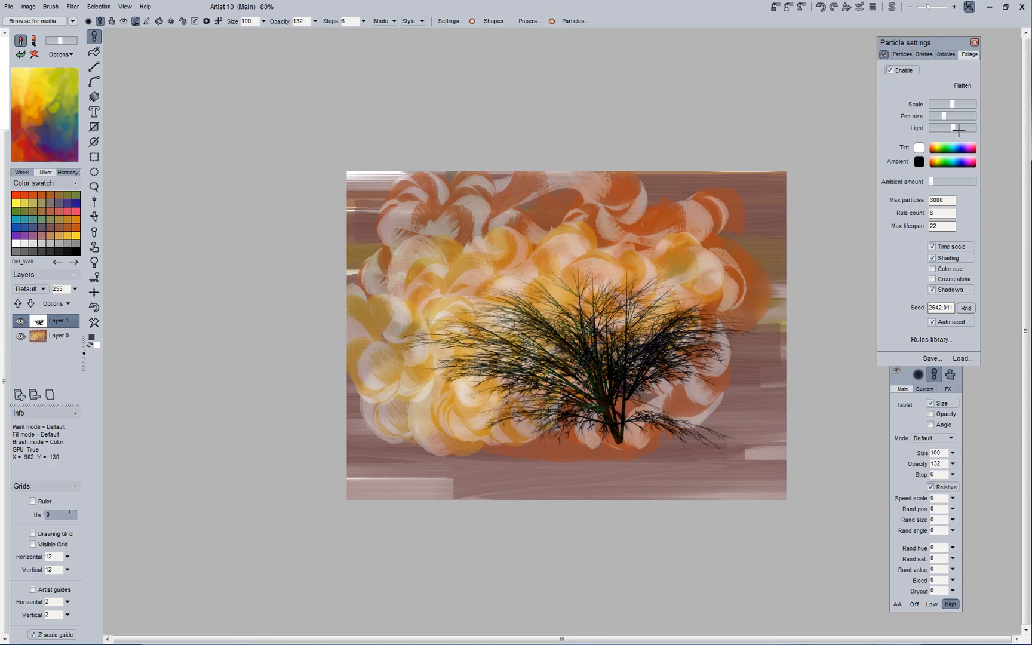
key("ctrl+z")
- Reduce the foliage scale and grow many shrubs across the upper layer, from the large foreground to the small distant horizon
left_click(946, 105)
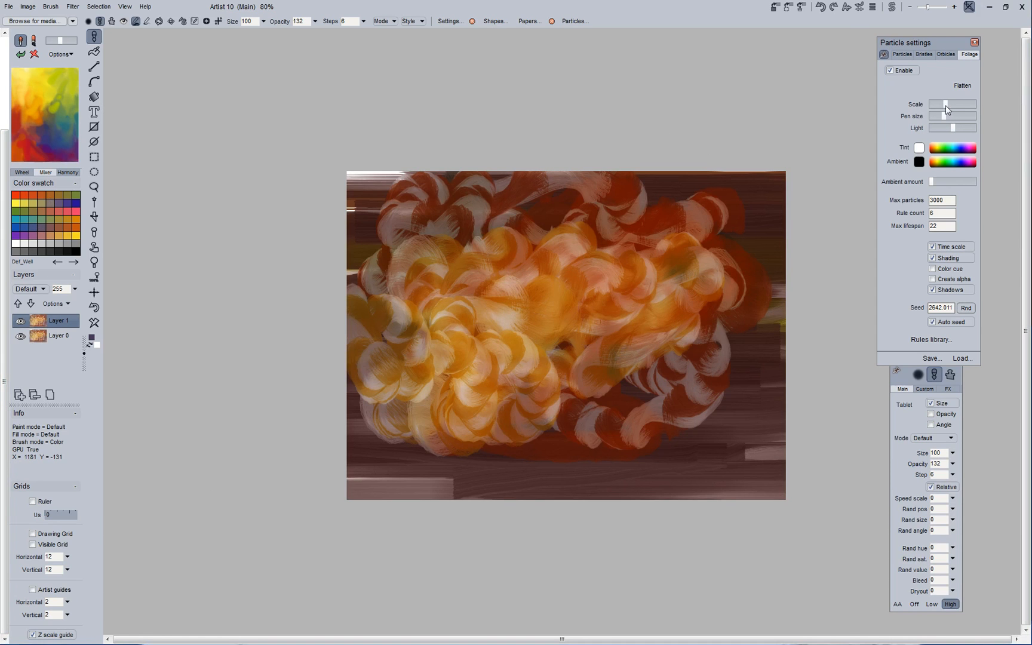
left_click(591, 437)
left_click(518, 344)
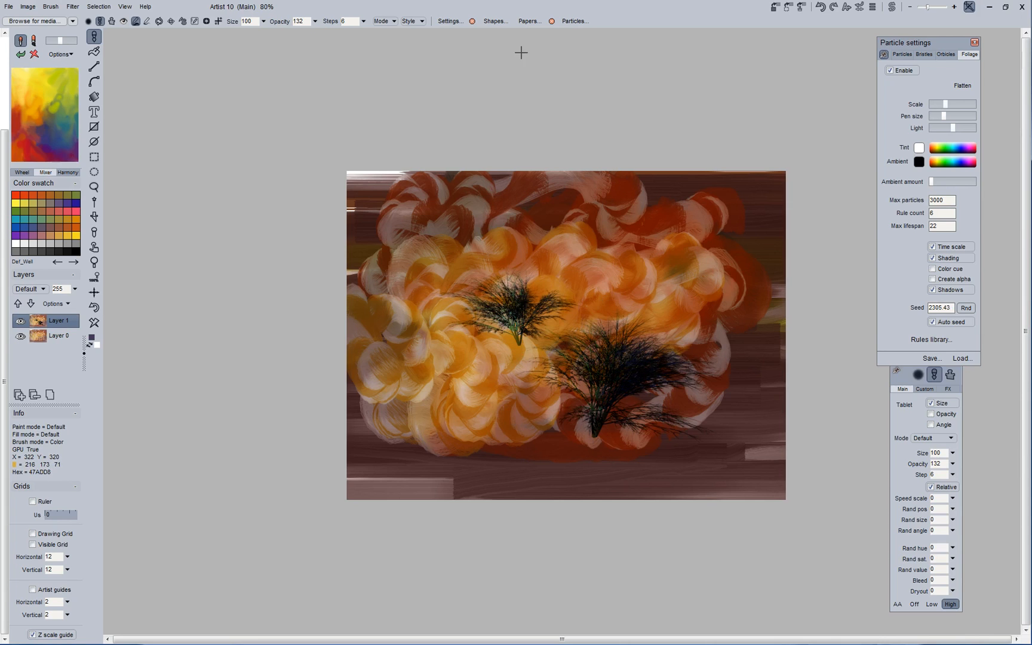
left_click(637, 268)
left_click(713, 286)
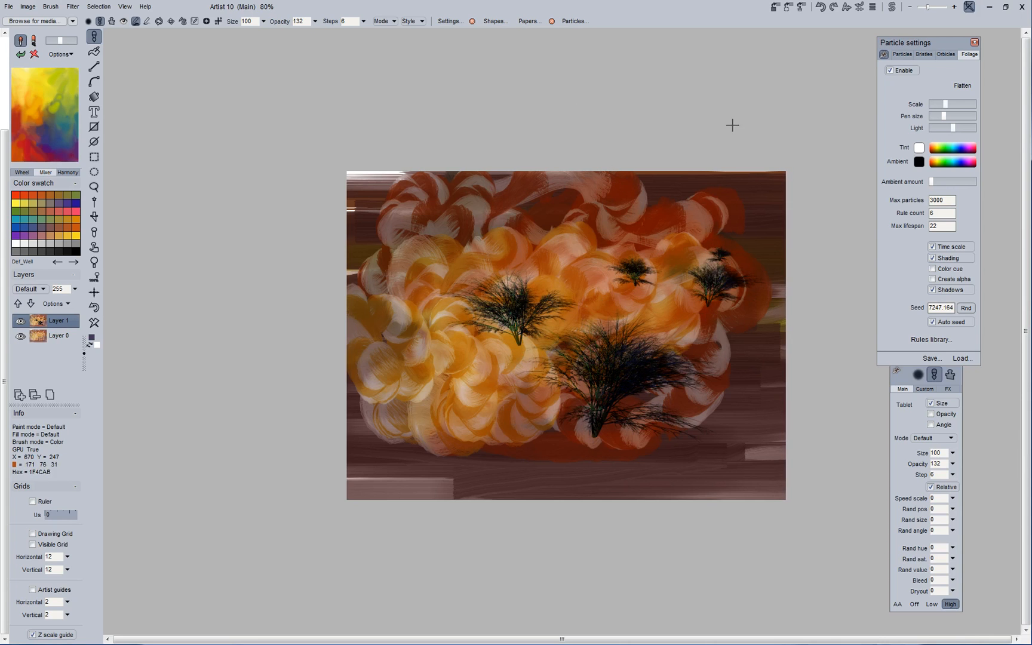
left_click(570, 298)
left_click(512, 258)
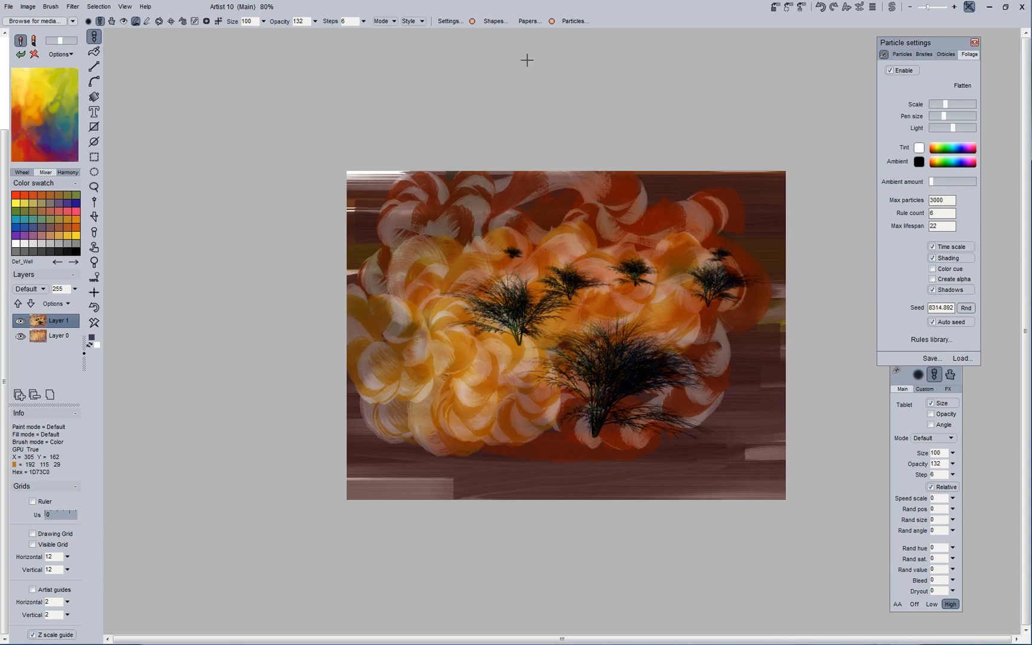
left_click(418, 357)
left_click(404, 462)
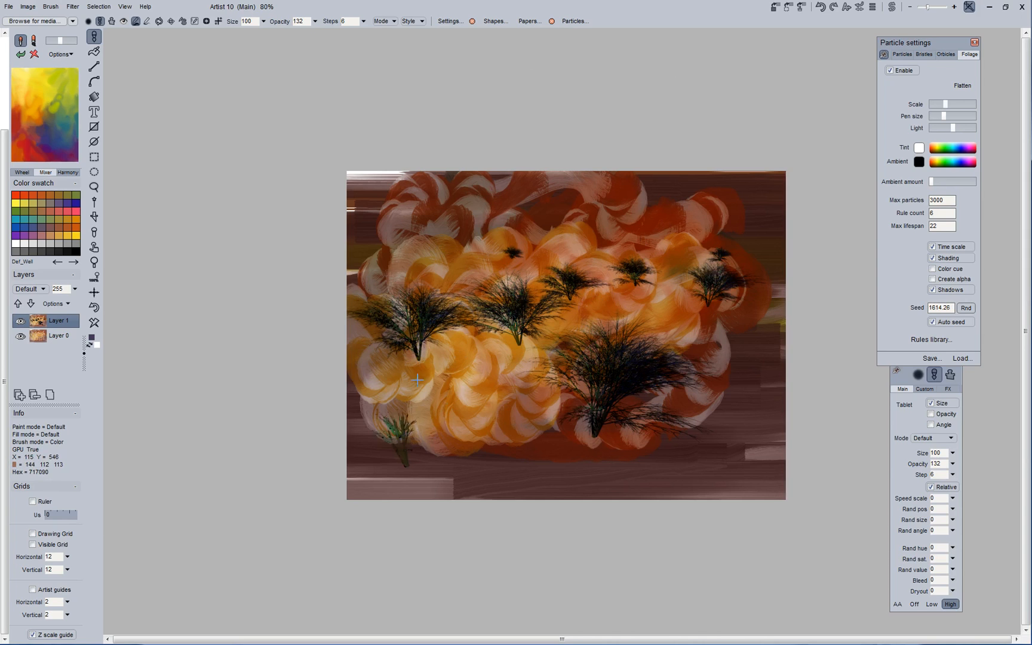
left_click(488, 464)
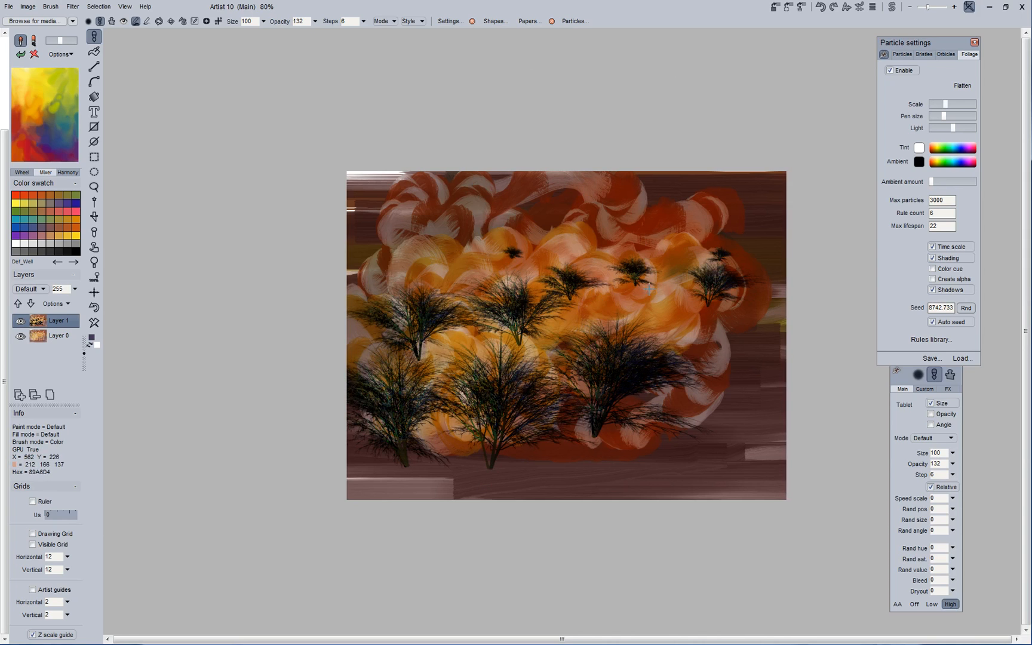
left_click(687, 248)
left_click(758, 244)
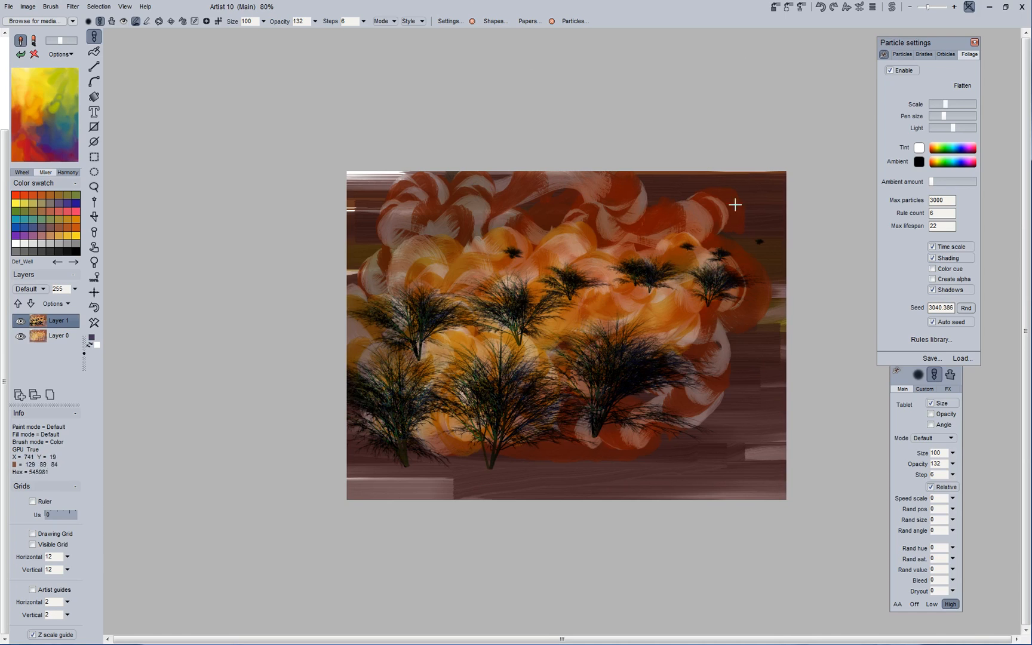
left_click(735, 242)
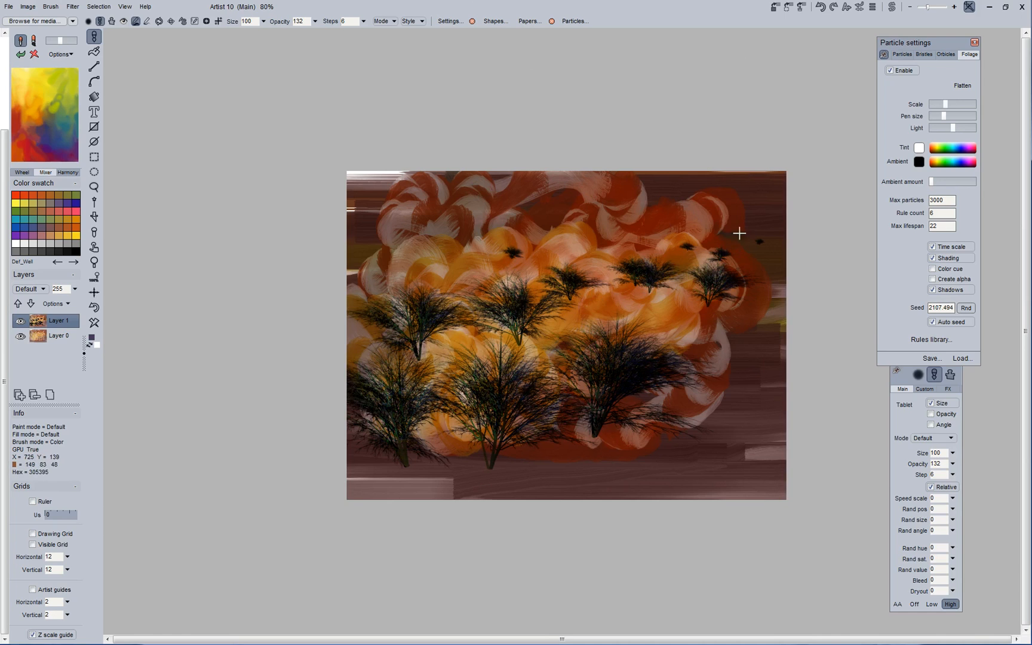
left_click(429, 264)
left_click(706, 396)
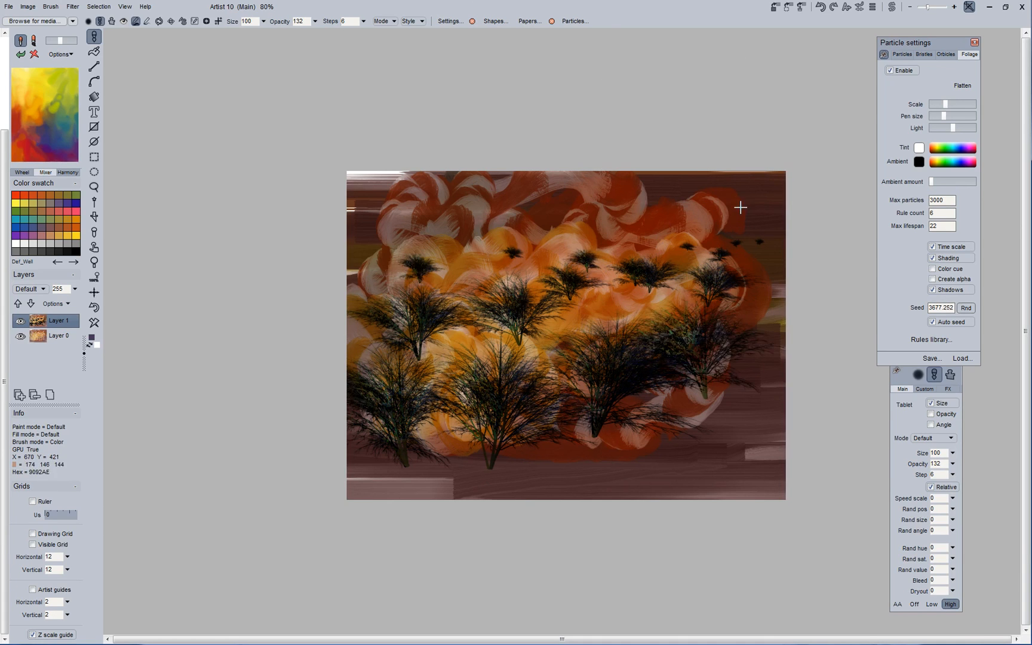
- Try the Screen blend mode on the shrub layer, settle on Around grey, and grow two more shrubs
left_click(44, 289)
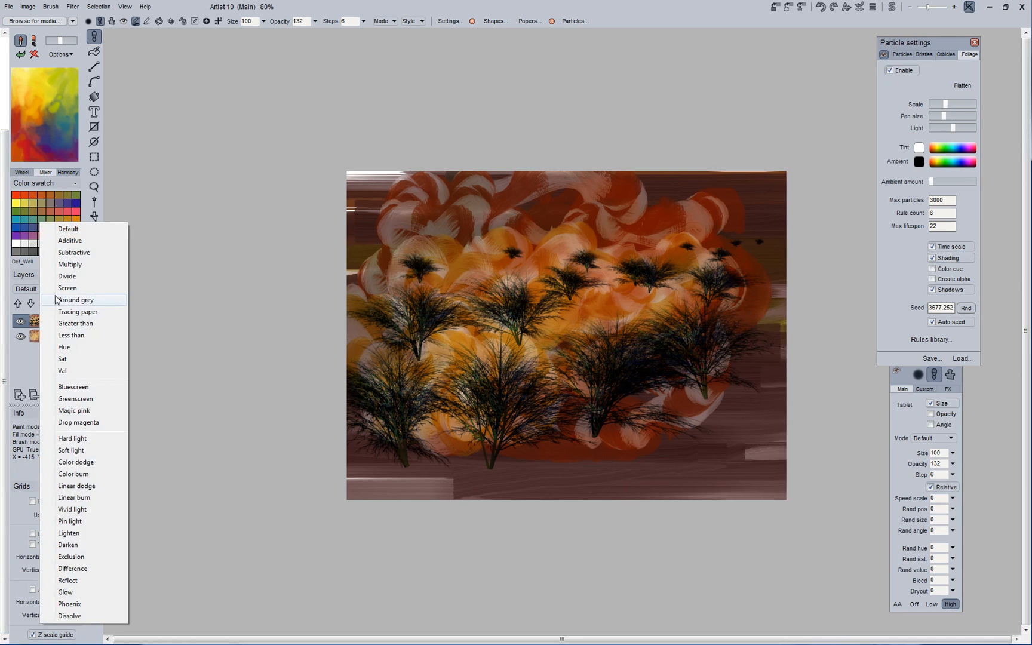
left_click(60, 288)
left_click(36, 288)
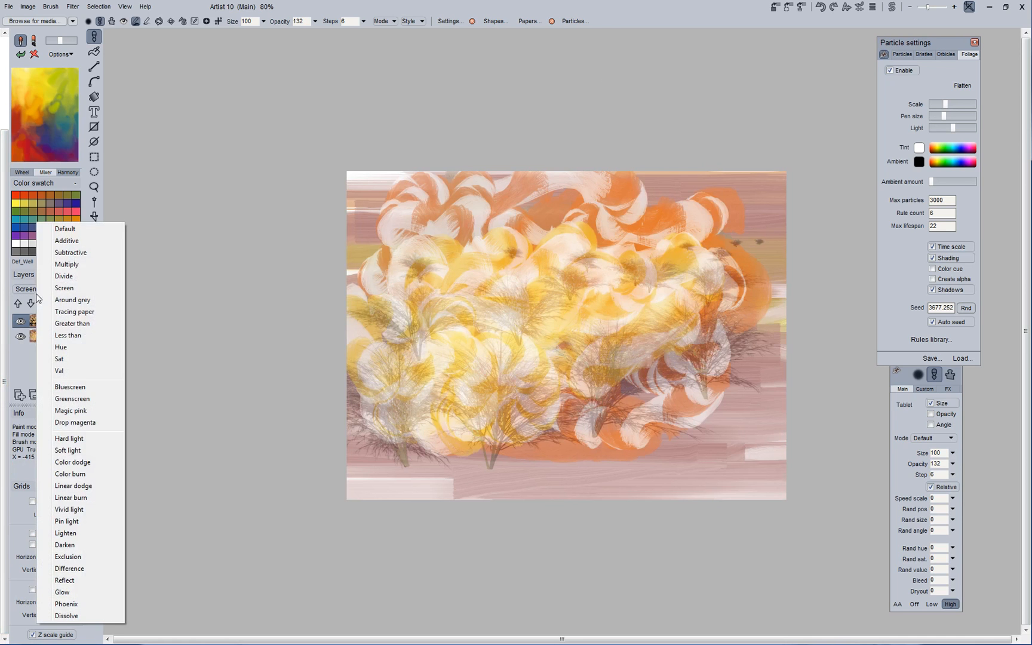
left_click(50, 300)
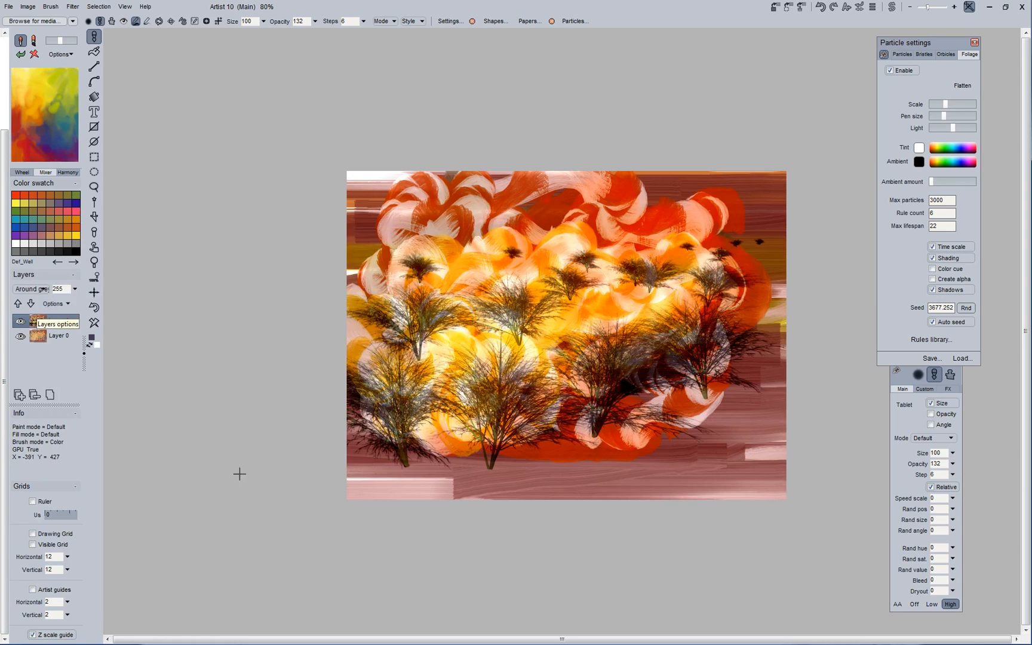
left_click(732, 459)
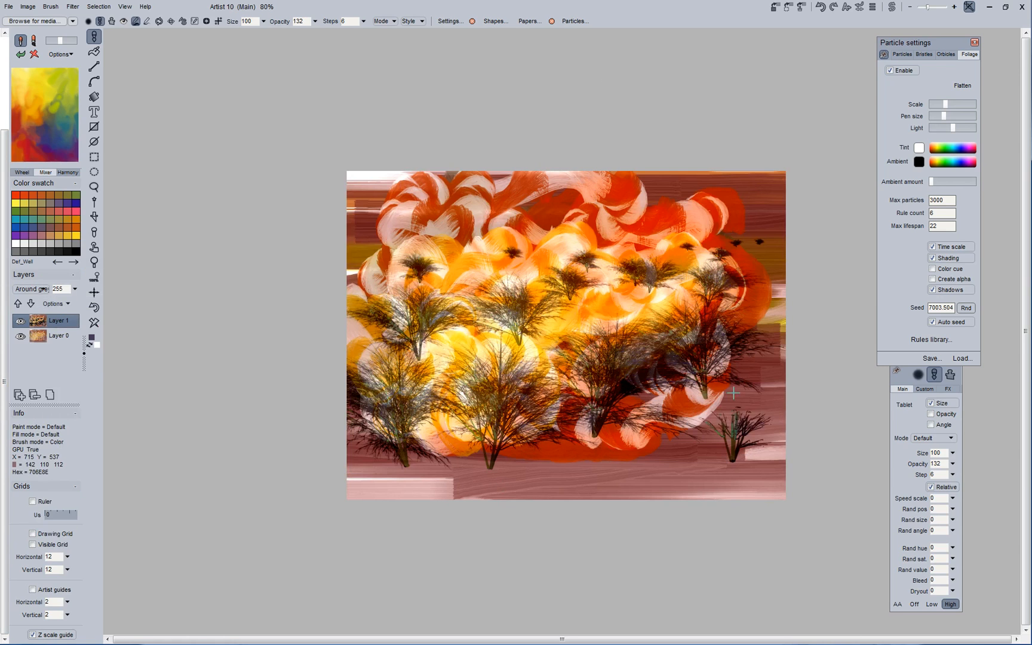
left_click(651, 308)
- Browse the foliage presets, load Bamboo01, grow one trial plant in the middle of the shrub layer, and undo it
left_click(971, 363)
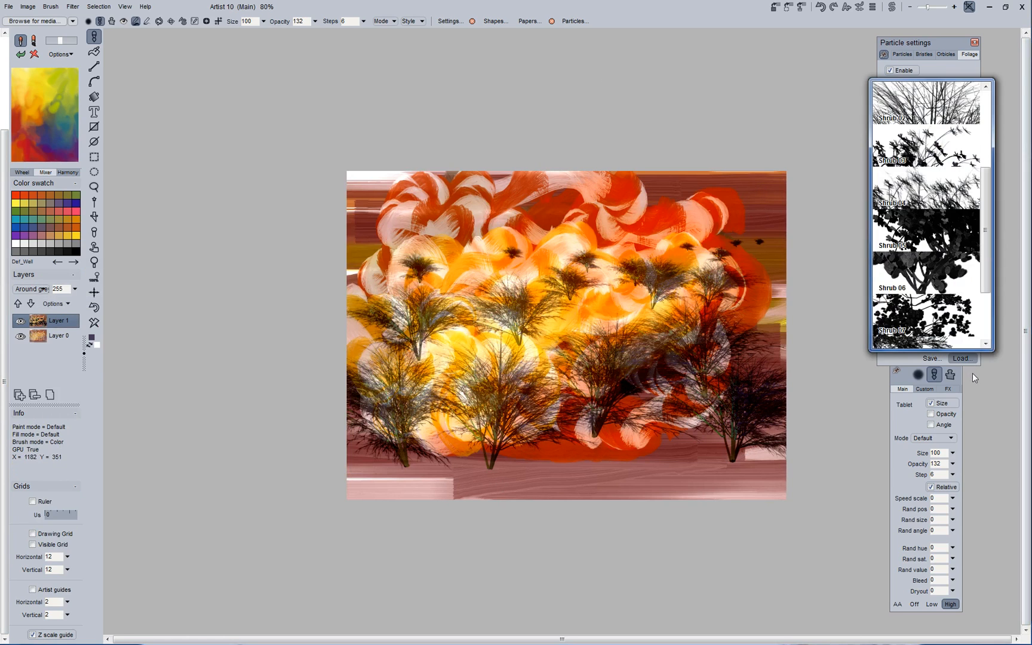
scroll(984, 297, "down", 5)
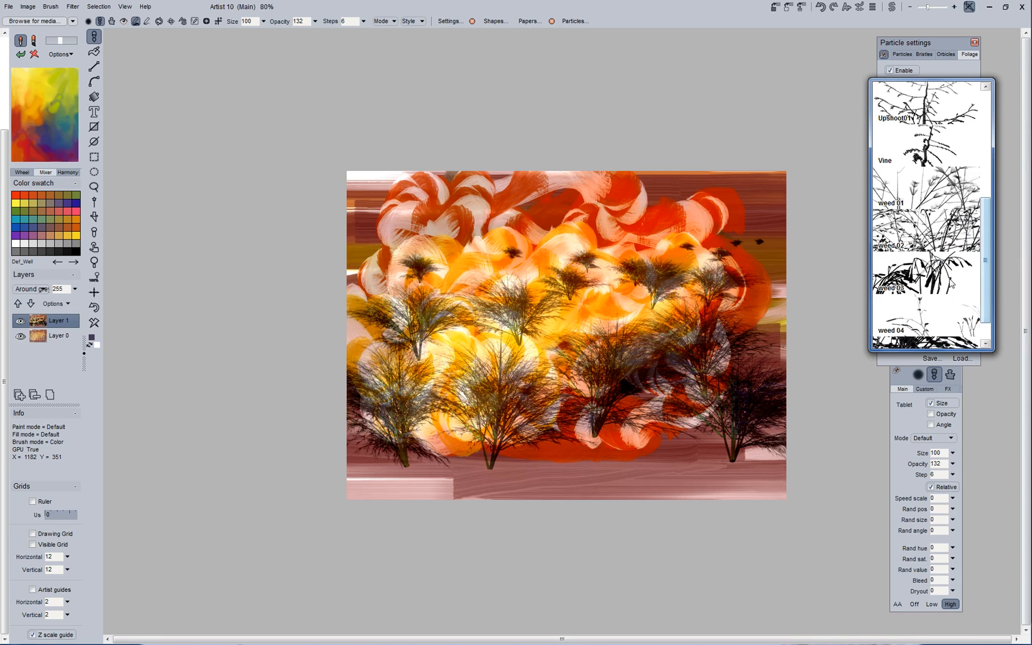
scroll(984, 300, "up", 10)
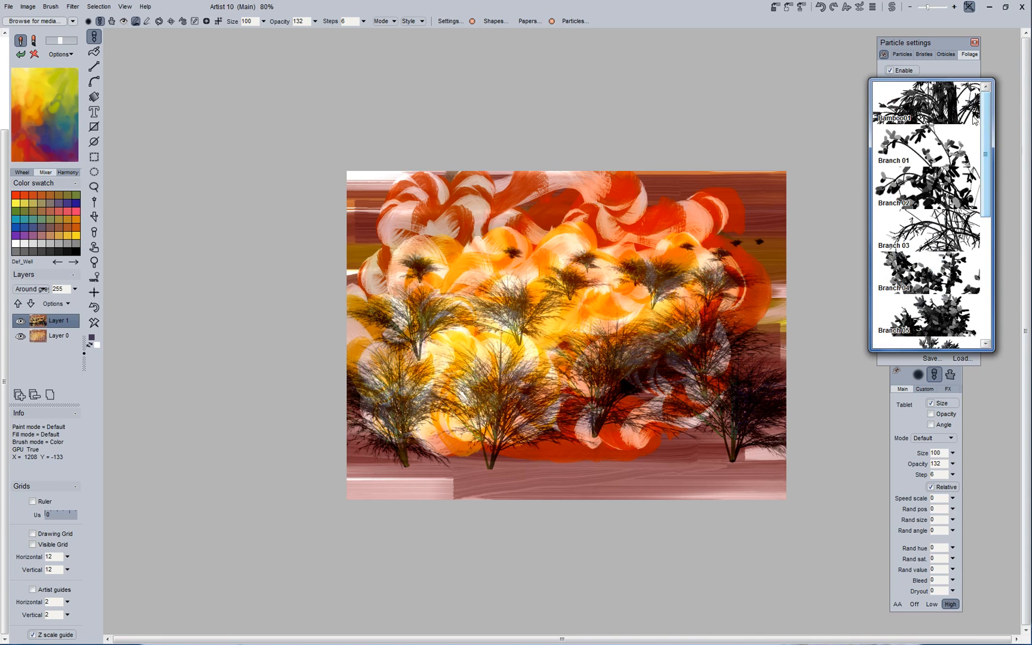
left_click(959, 104)
left_click(581, 428)
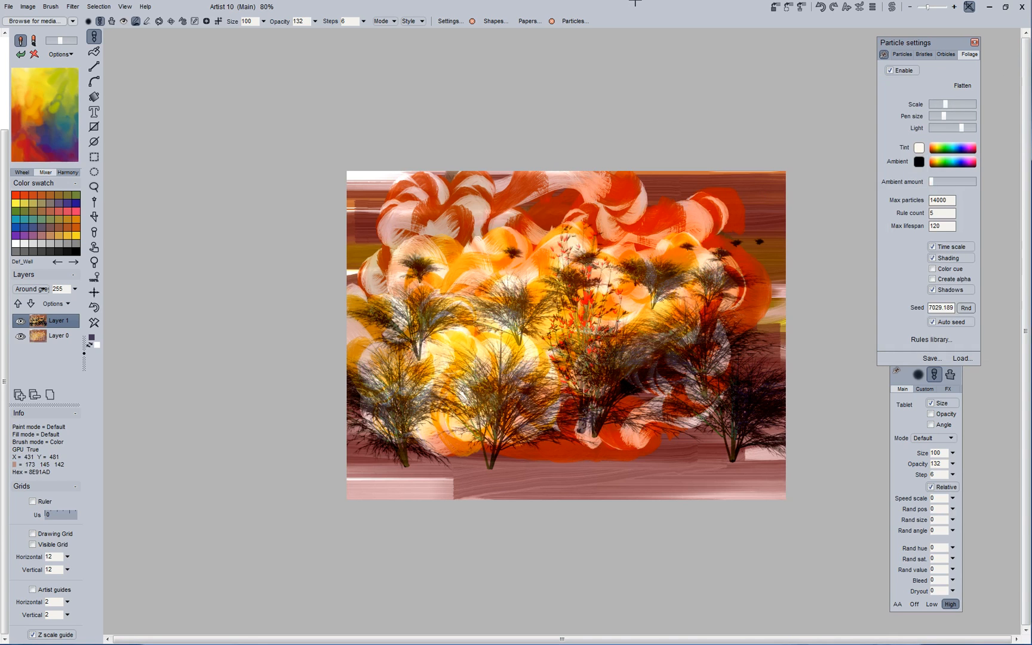
key("ctrl+z")
- Load the Branch 01 foliage preset, grow several trial trees across the shrub layer, and undo them all
left_click(963, 359)
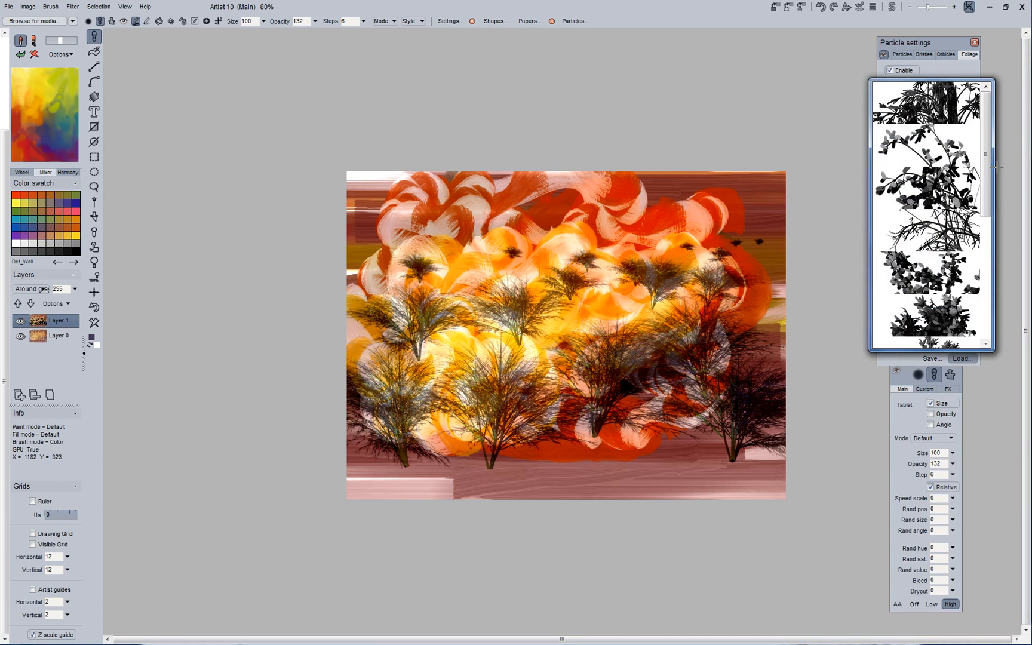
left_click(979, 159)
left_click(652, 447)
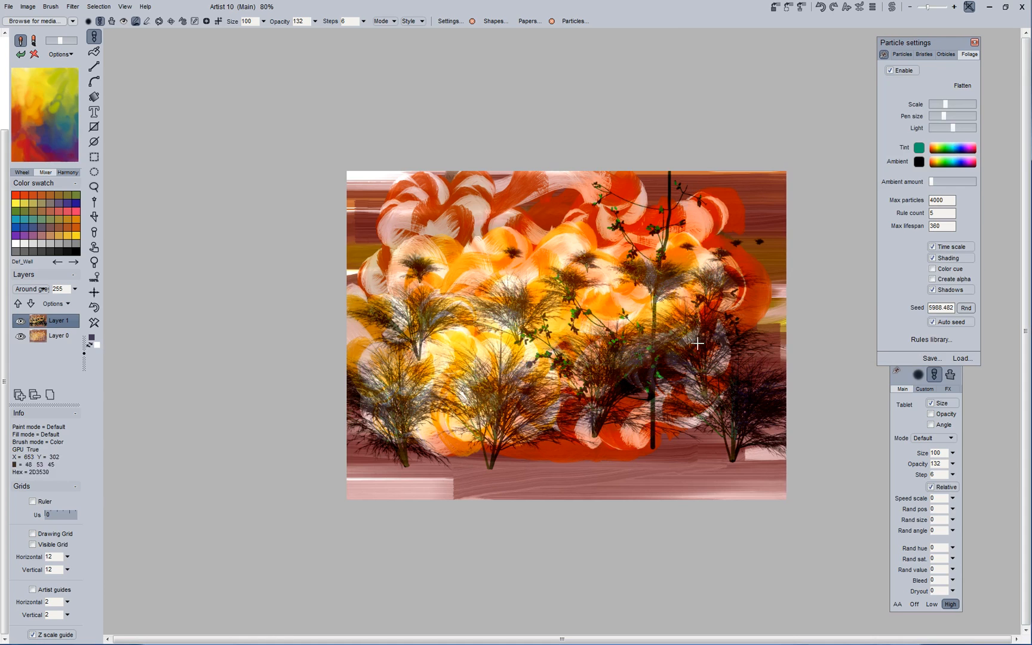
left_click(711, 463)
left_click(542, 452)
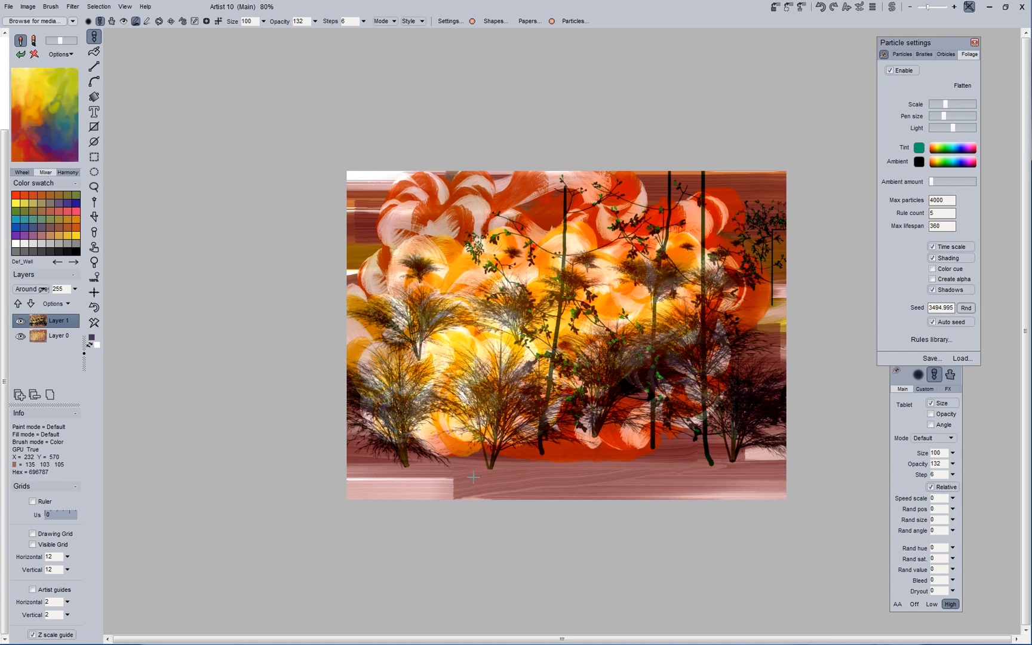
key("ctrl+z")
key("ctrl+z")
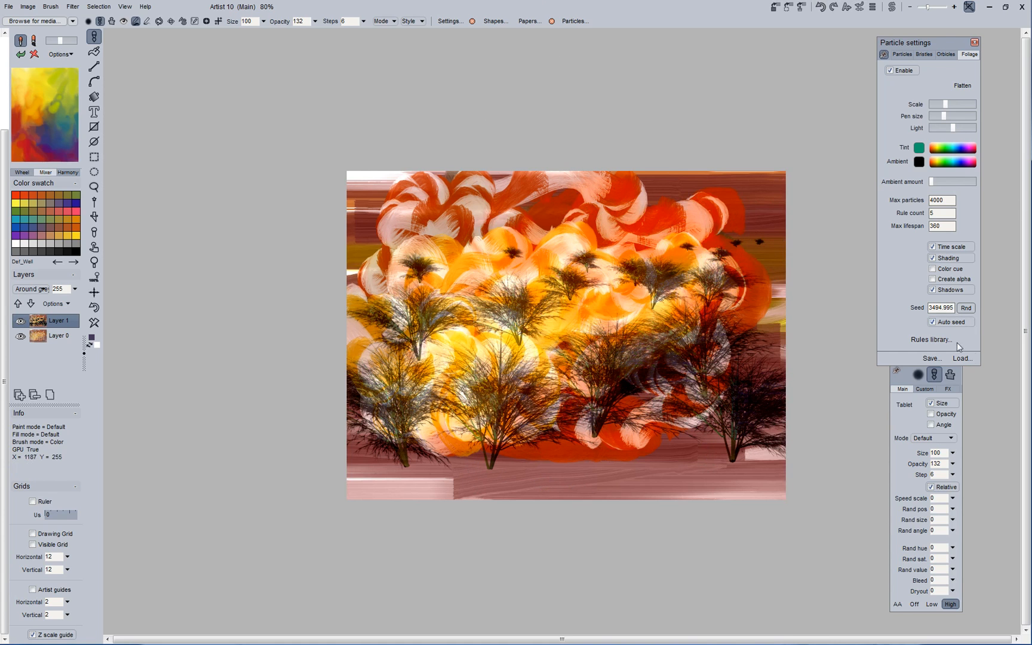
- Load a grass foliage preset and grow eight tufts along the foreground of the shrub layer
left_click(956, 341)
left_click_drag(987, 197, 988, 238)
left_click(945, 254)
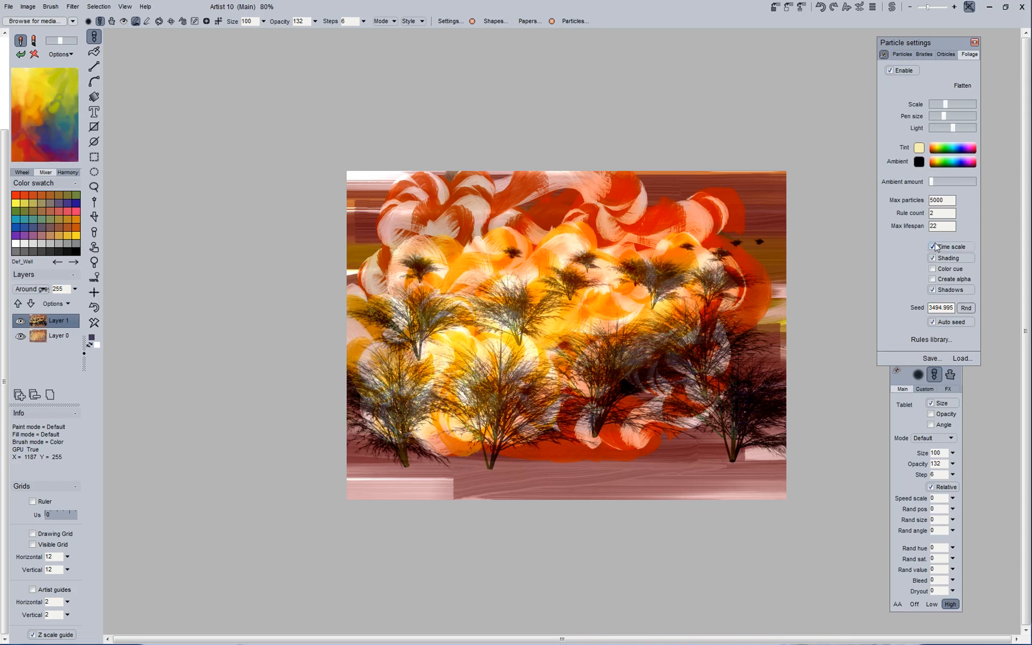
left_click(661, 464)
left_click(588, 477)
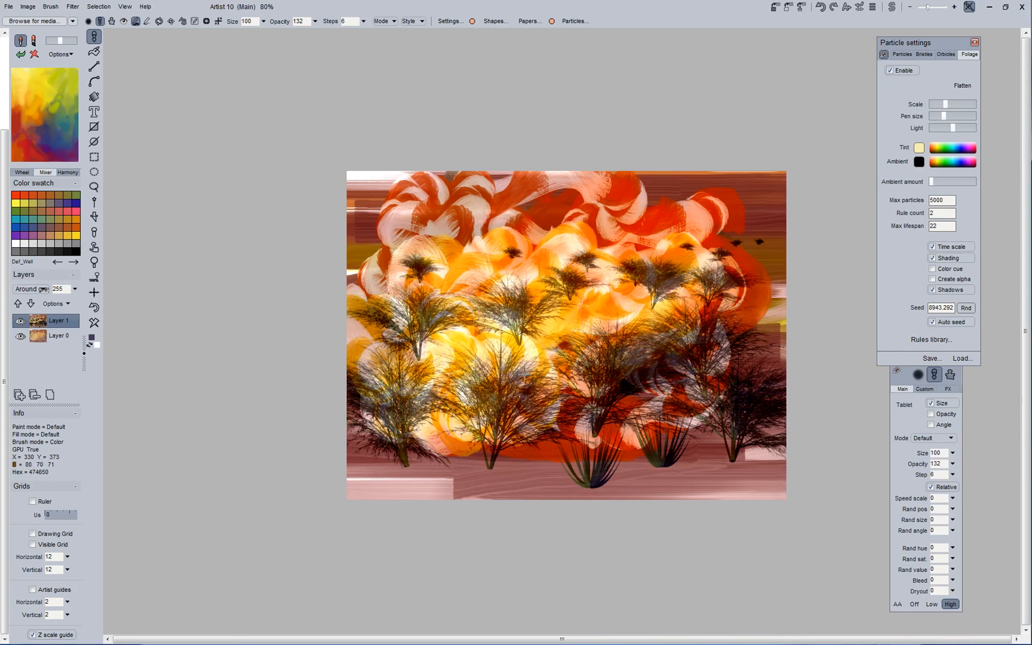
left_click(540, 442)
left_click(478, 443)
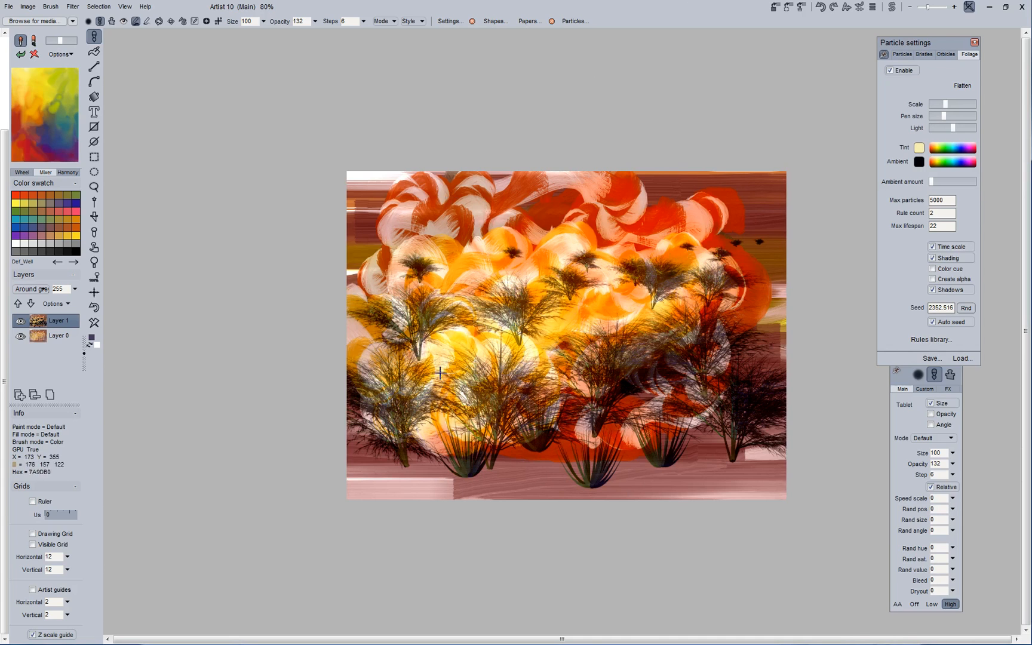
left_click(401, 481)
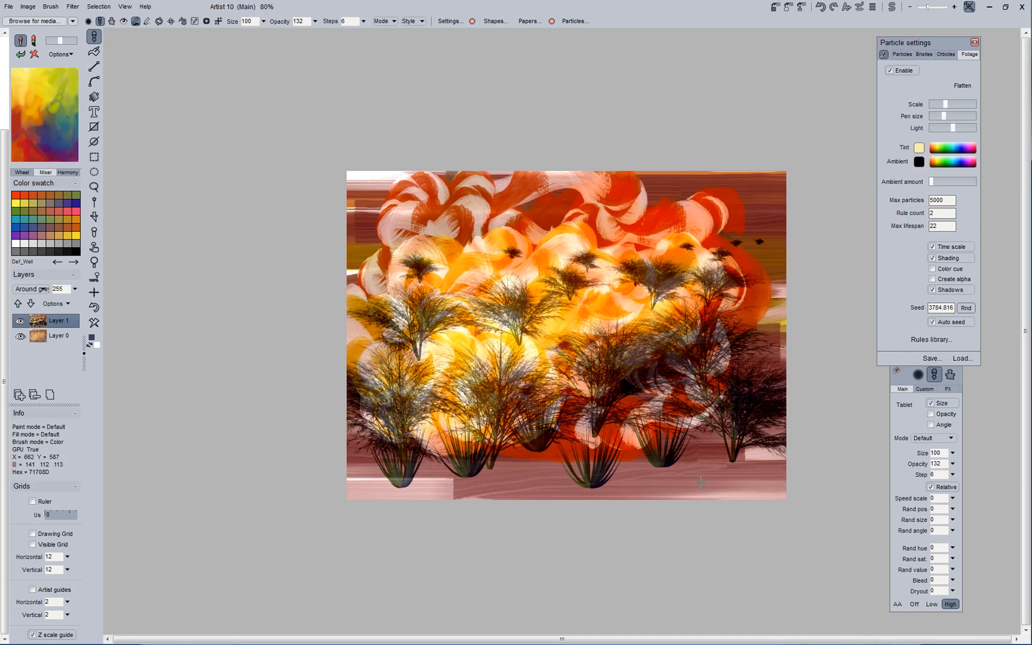
left_click(705, 456)
left_click(753, 449)
left_click(540, 472)
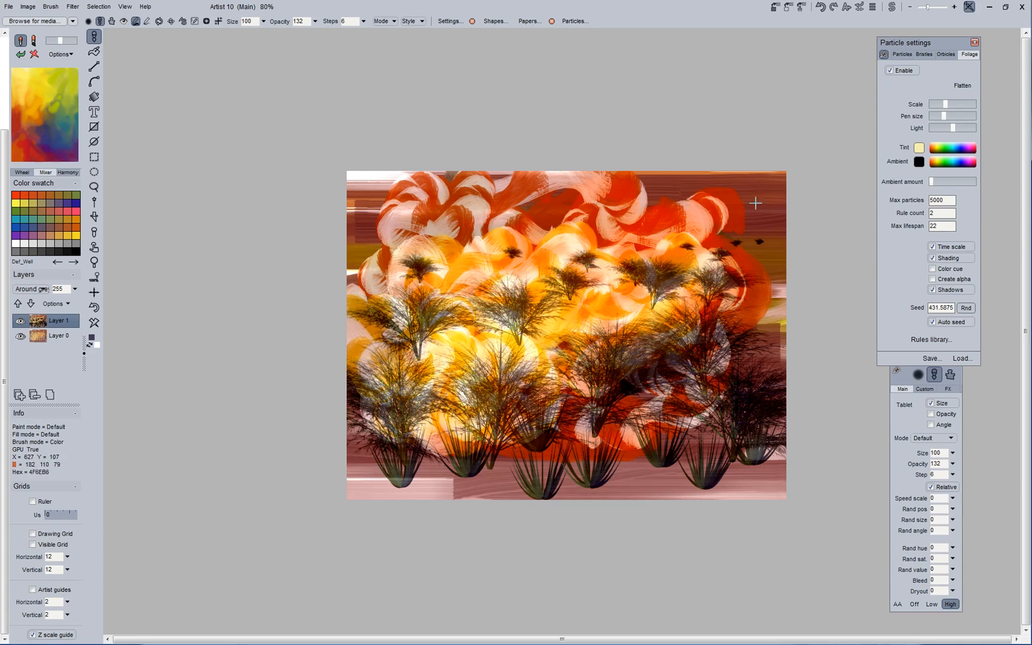
- Review the Orbicles, Bristles and Particles pages of the particle settings
left_click(944, 55)
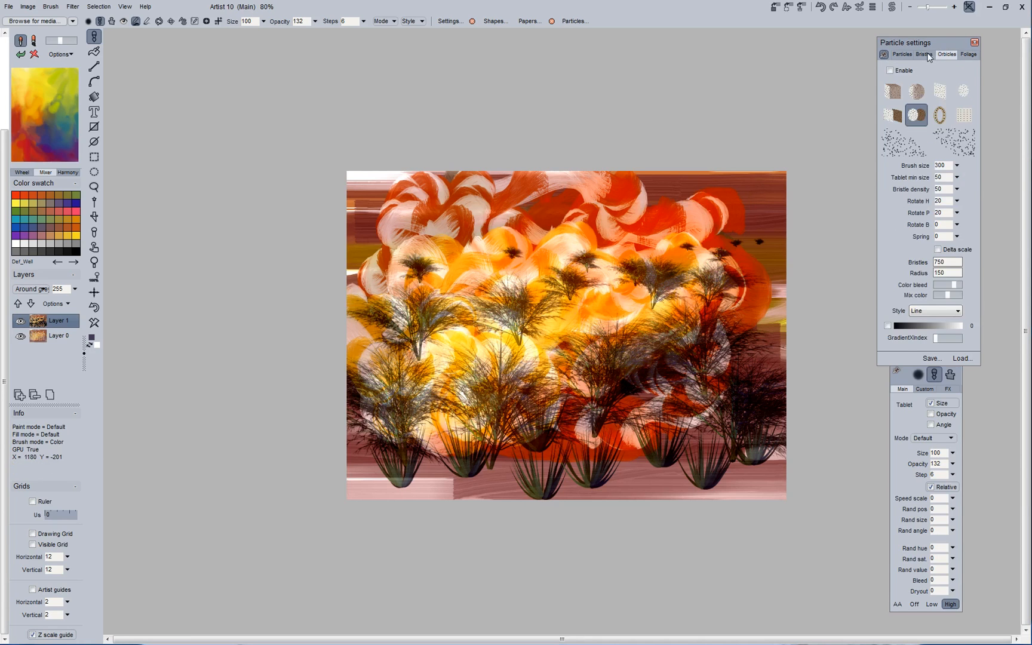
left_click(924, 54)
left_click(902, 54)
left_click(924, 54)
left_click(942, 55)
left_click(902, 54)
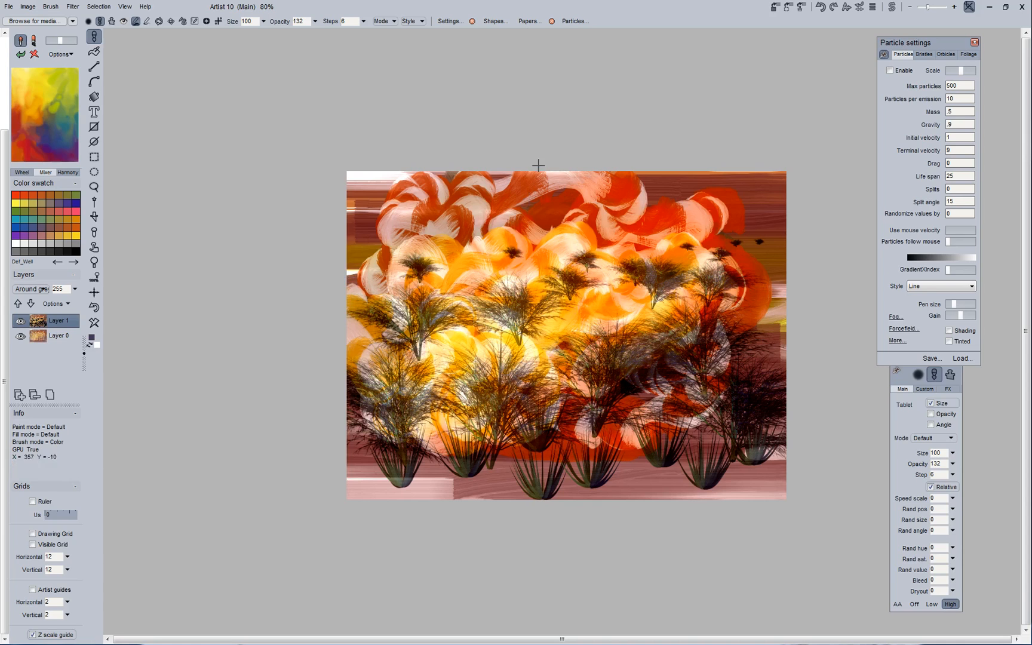
- Examine the available layer blend modes and filter categories without applying any
left_click(41, 289)
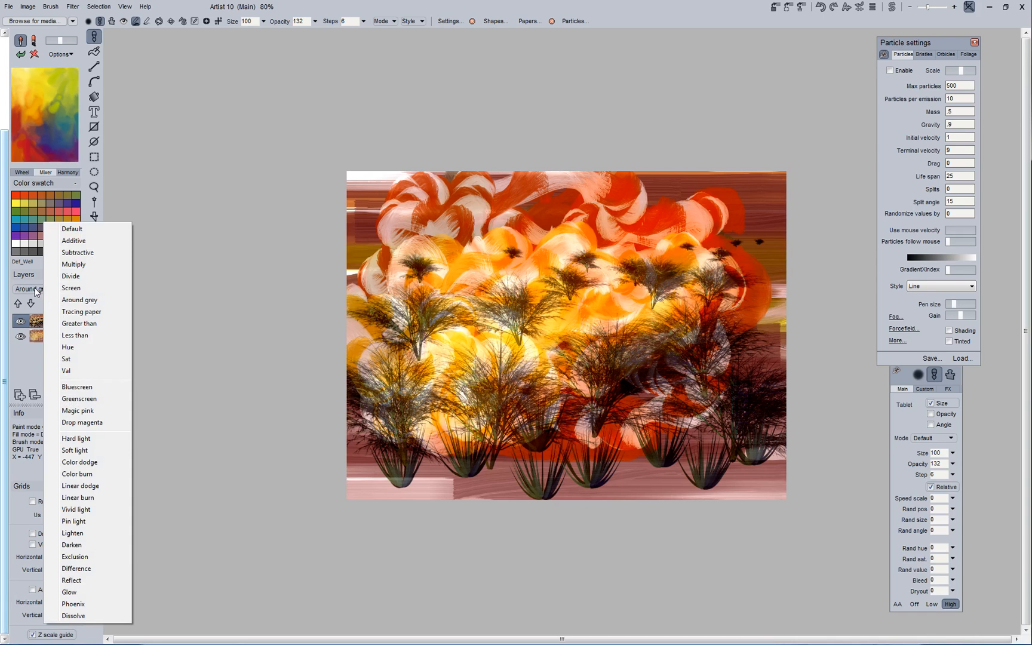
left_click(30, 291)
left_click(30, 290)
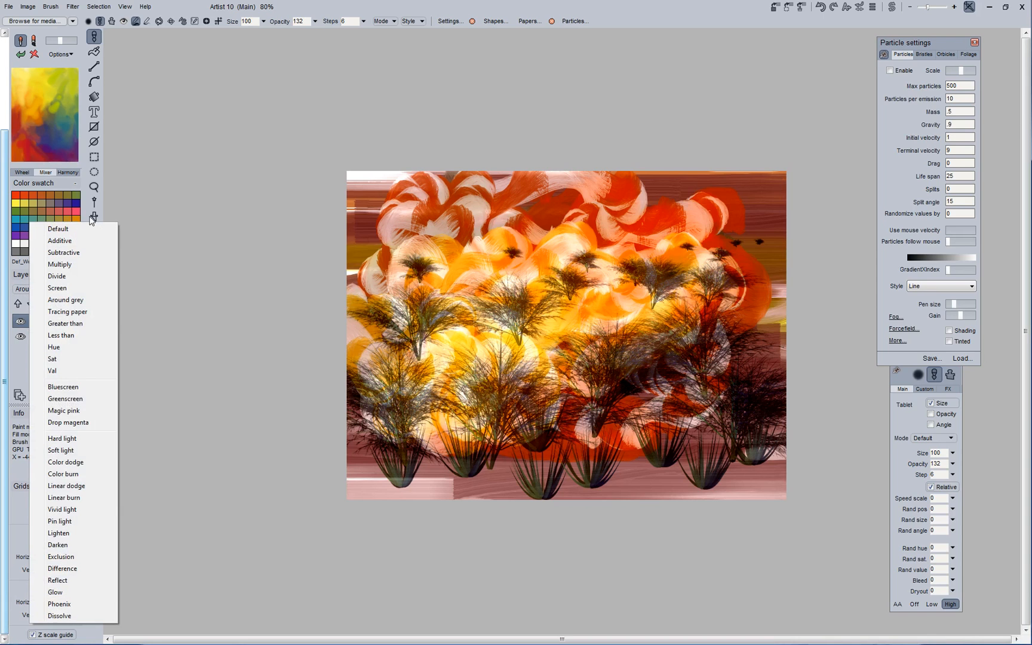
left_click(148, 152)
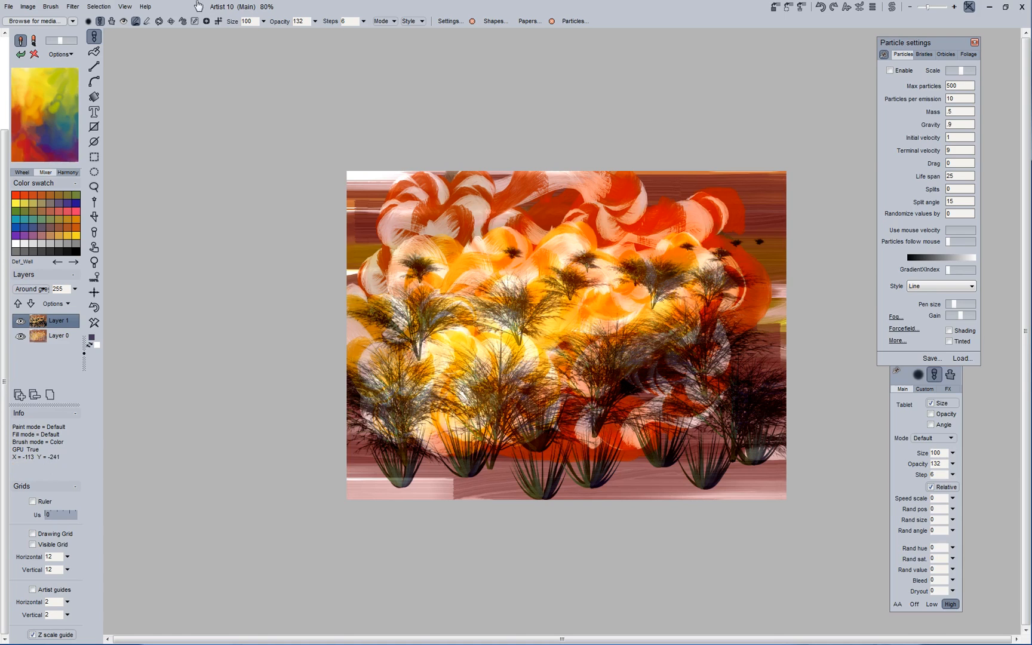
left_click(74, 7)
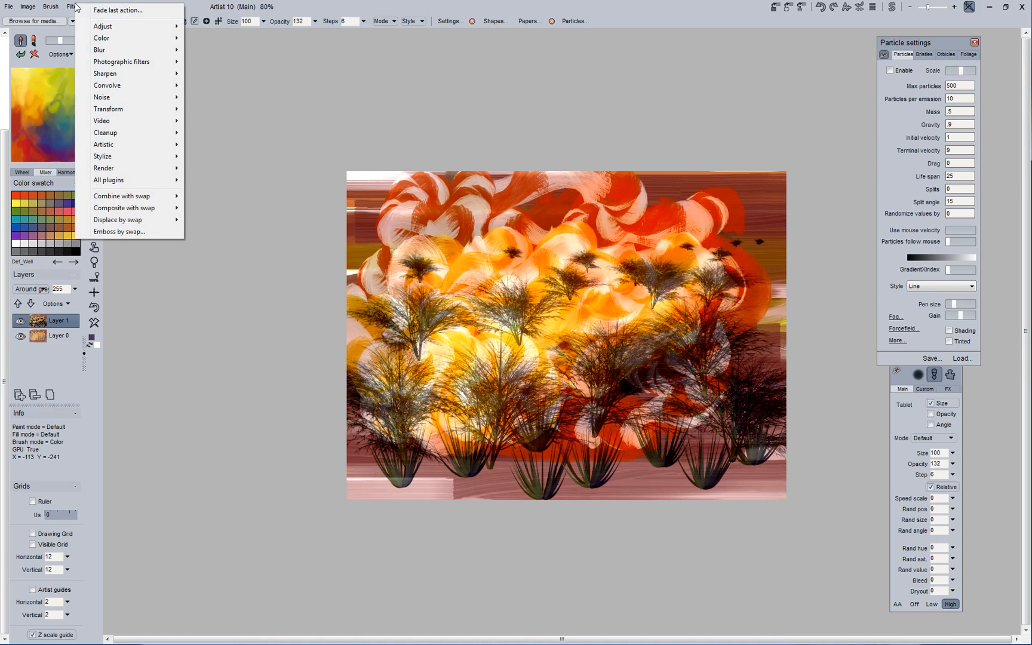
left_click(73, 6)
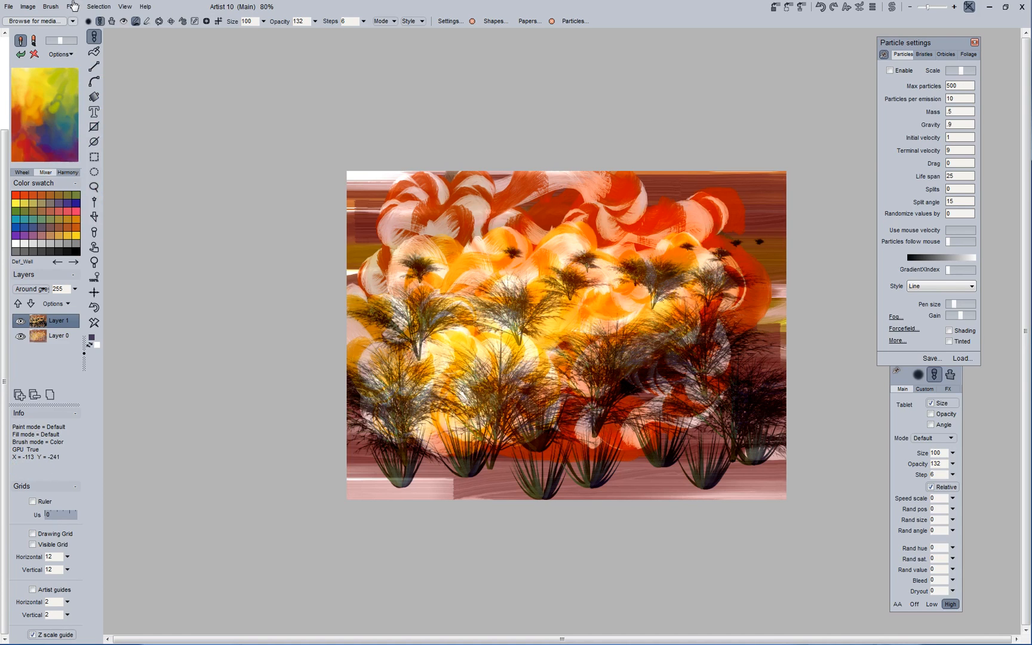